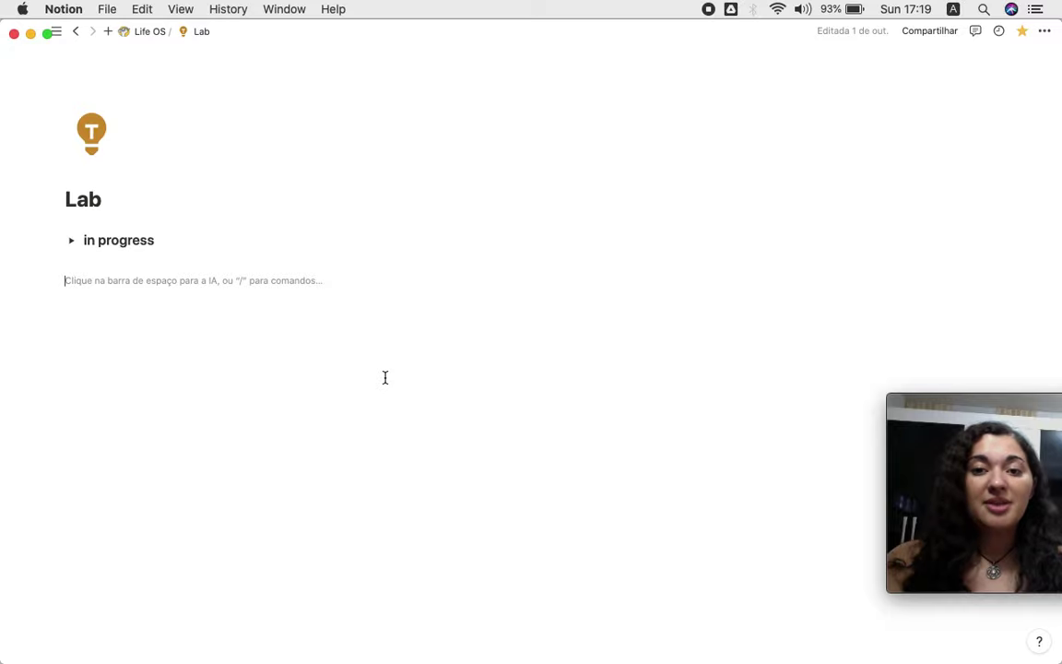
# Insert a table view backed by a new database below the in progress toggle on the Lab page.
pyautogui.write('tabela')
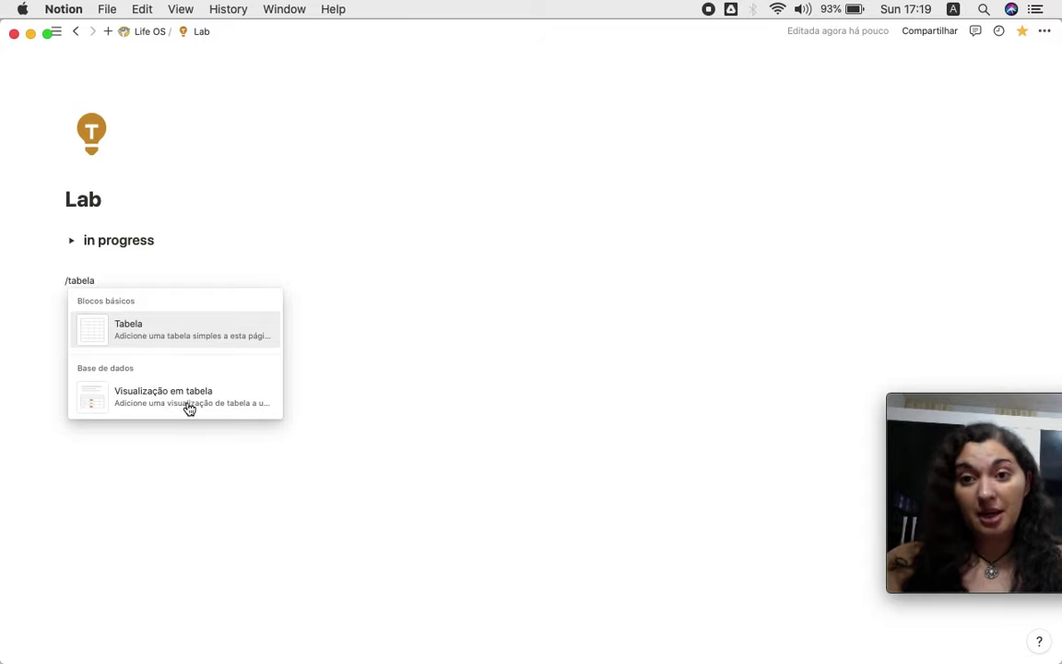
pyautogui.moveTo(111, 336)
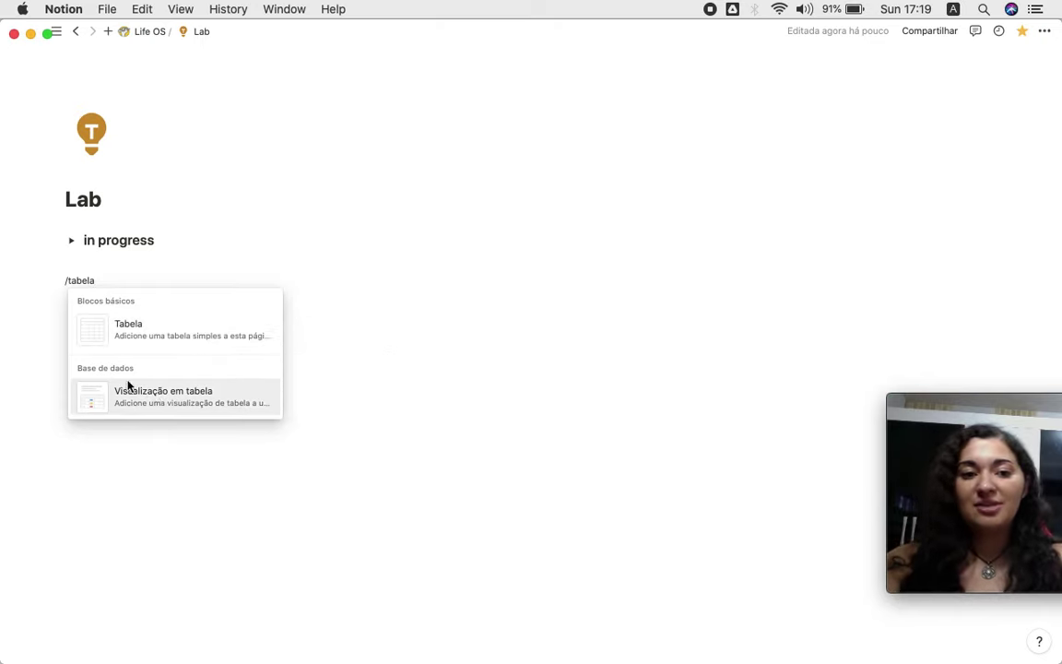
pyautogui.click(191, 398)
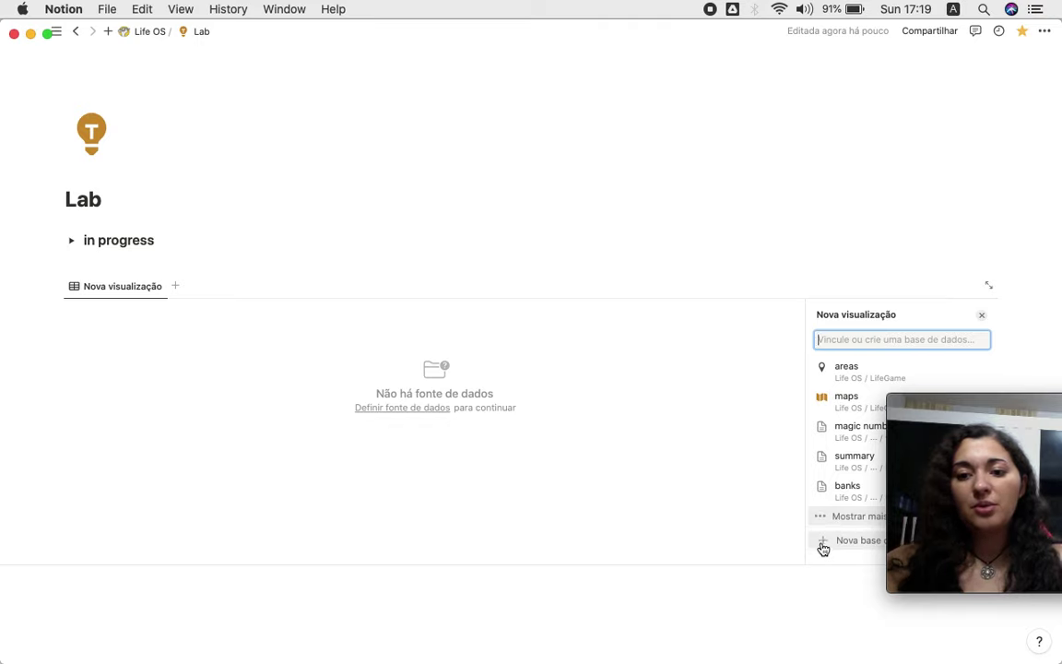
pyautogui.moveTo(626, 39); pyautogui.dragTo(508, 37)
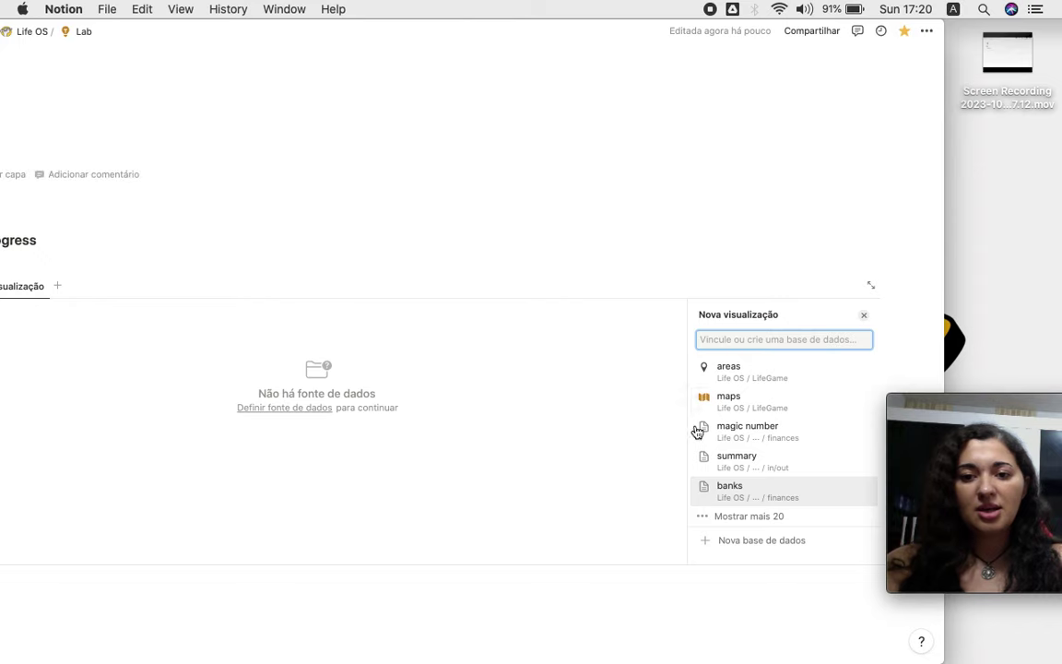
pyautogui.click(762, 546)
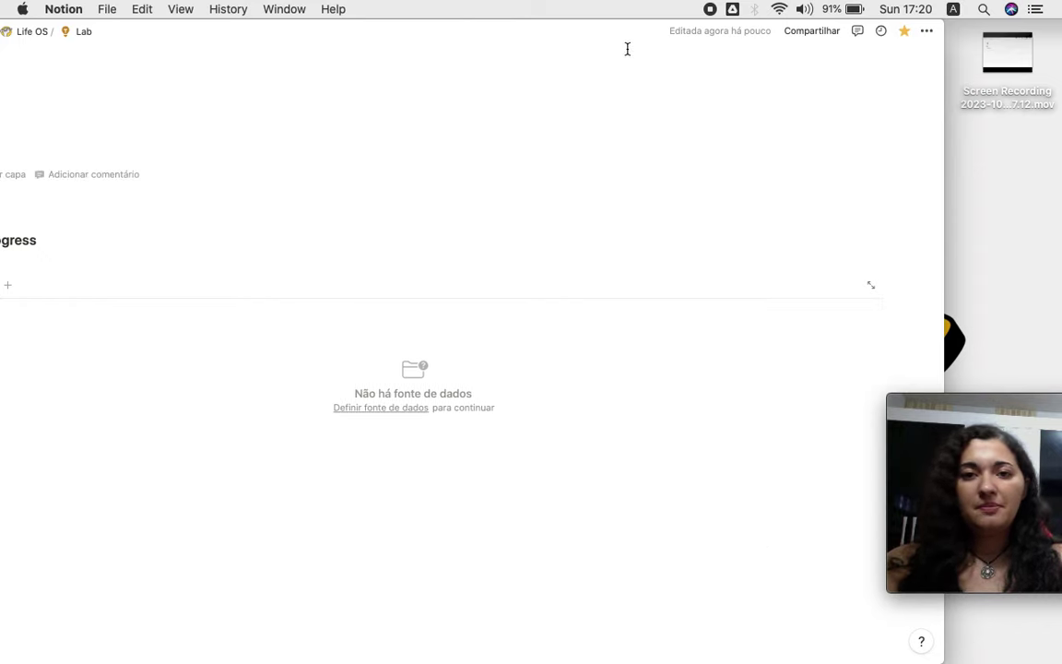
pyautogui.doubleClick(711, 28)
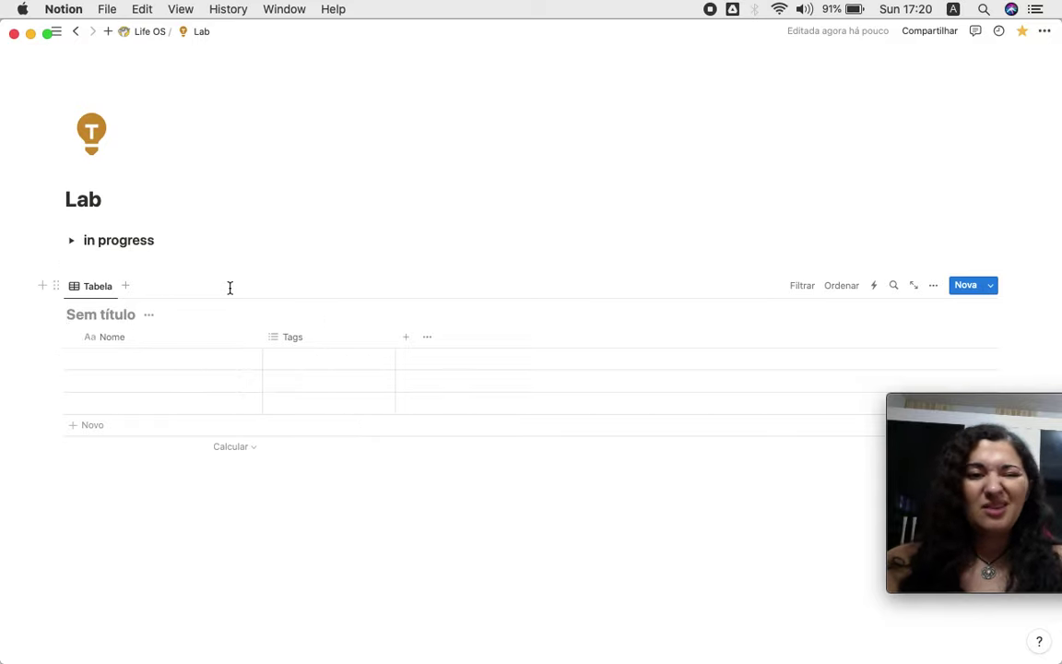
# Change the type of the Tags property from multi-select to Fórmula.
pyautogui.click(320, 339)
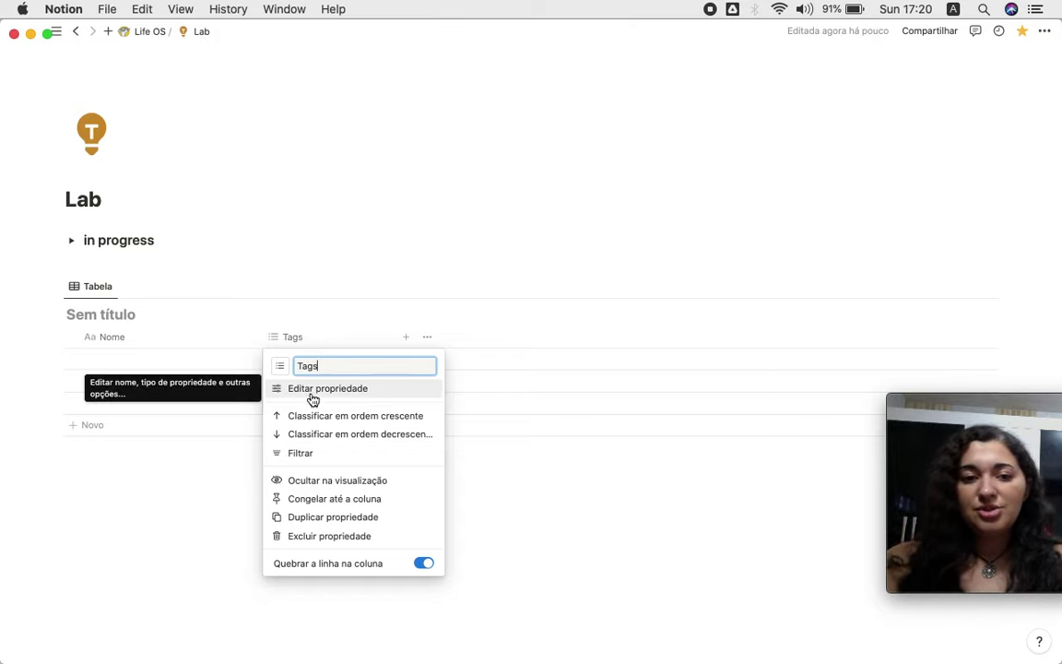
pyautogui.click(313, 398)
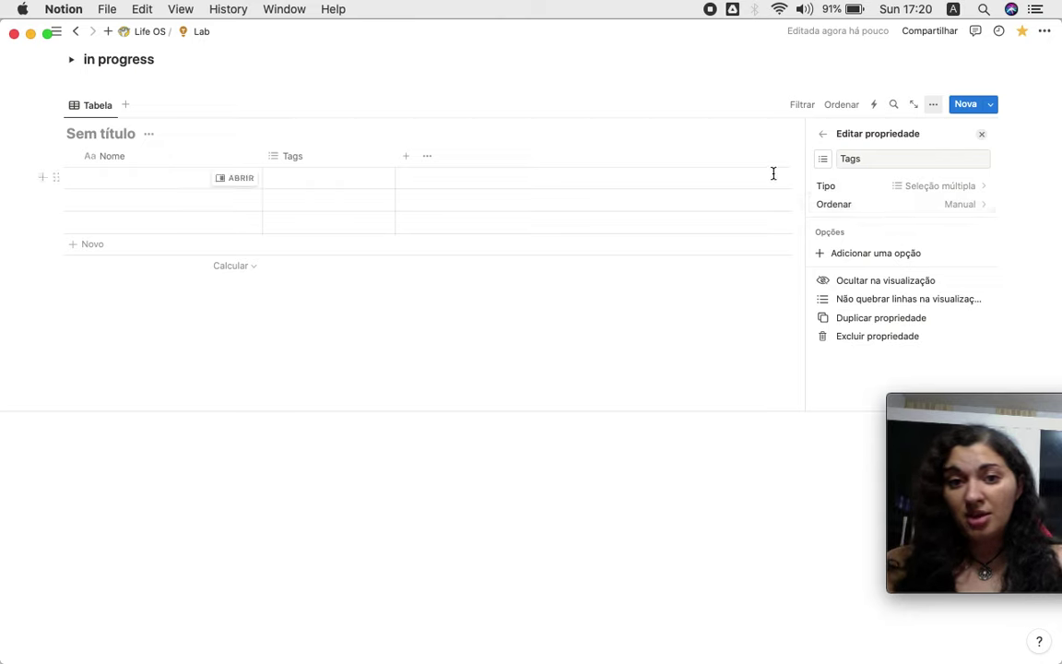
pyautogui.click(931, 187)
pyautogui.scroll(-5, 880, 325)
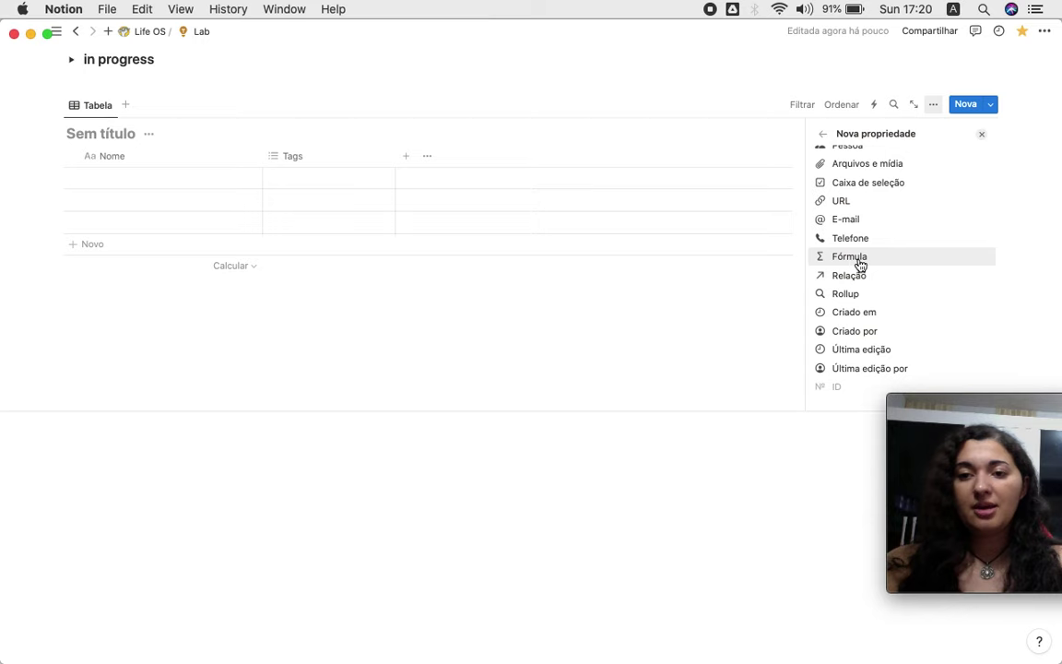
pyautogui.click(859, 265)
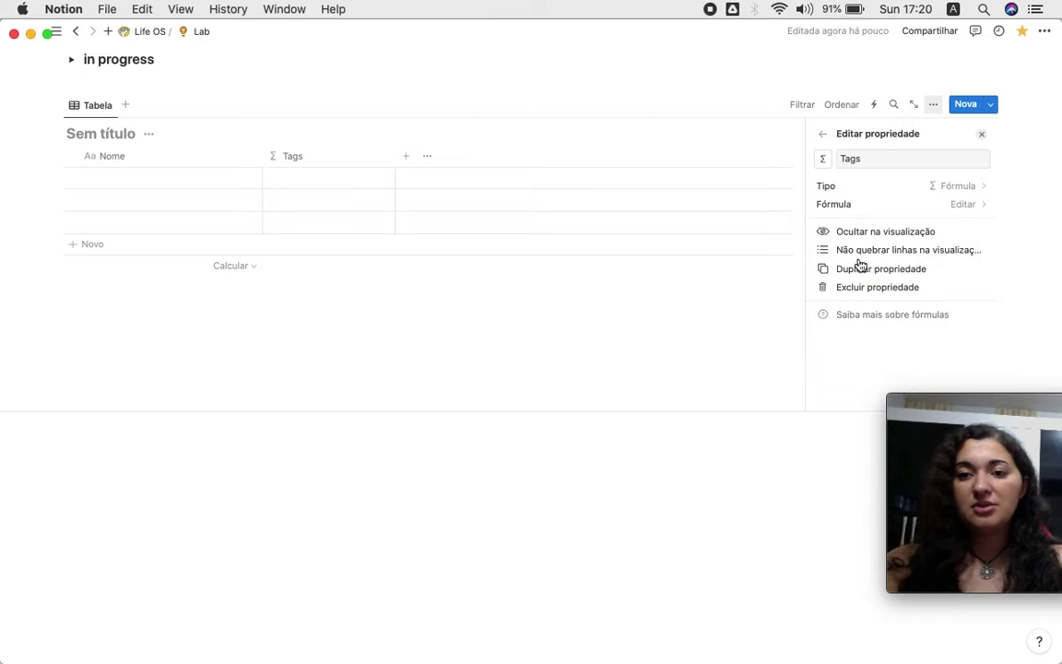
# View the formula editor from the Tags property's settings and close it without entering a formula.
pyautogui.click(961, 206)
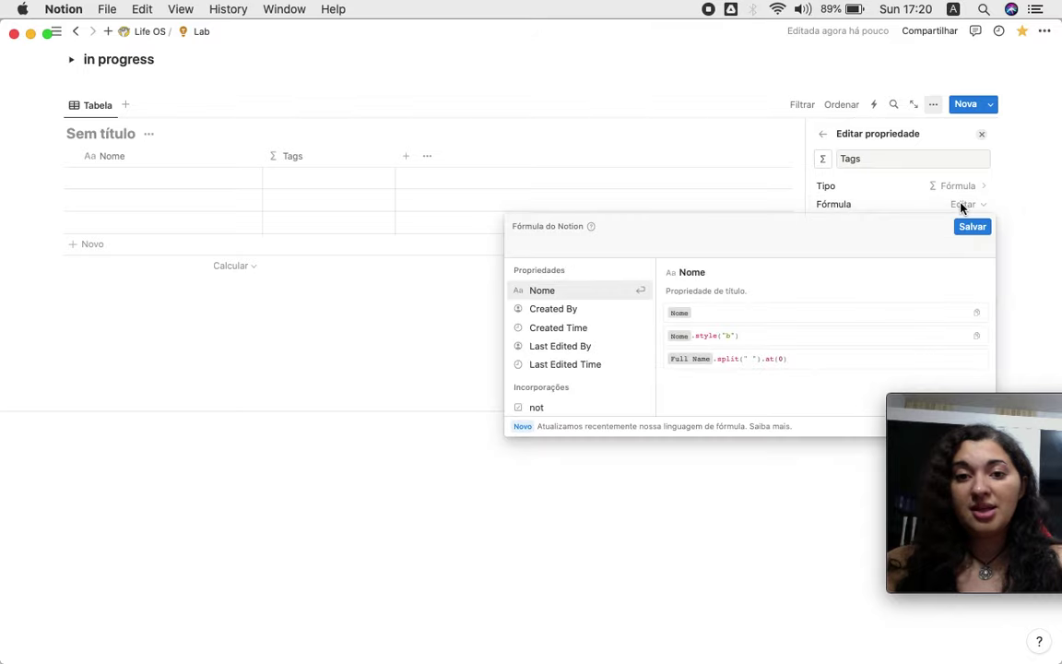
pyautogui.click(587, 177)
pyautogui.press('Escape')
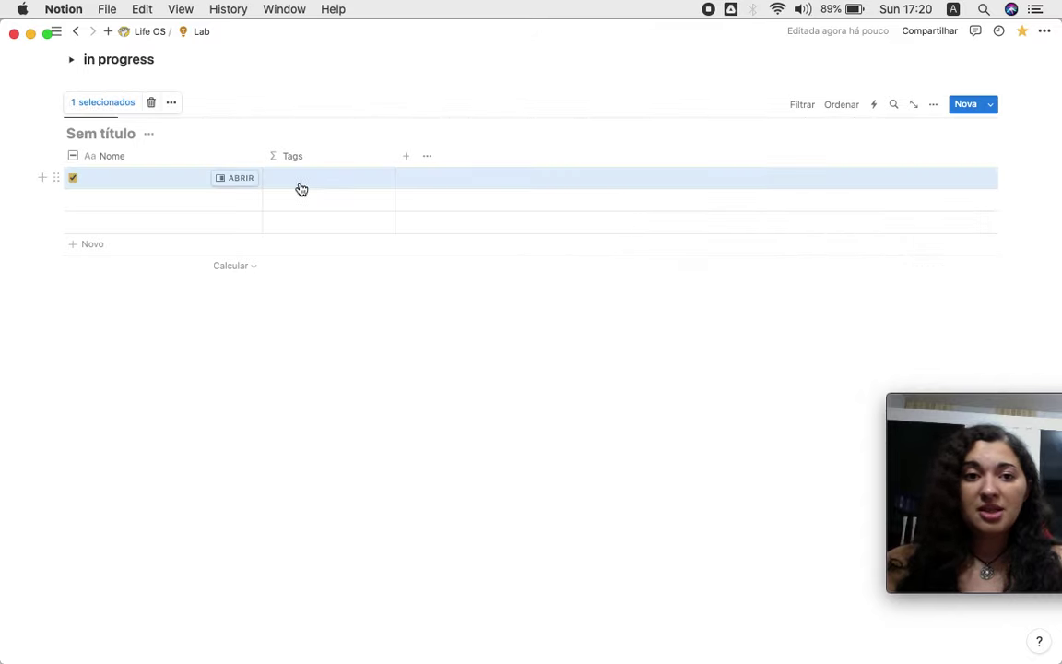
# Rename the Tags property as Formula.
pyautogui.click(293, 157)
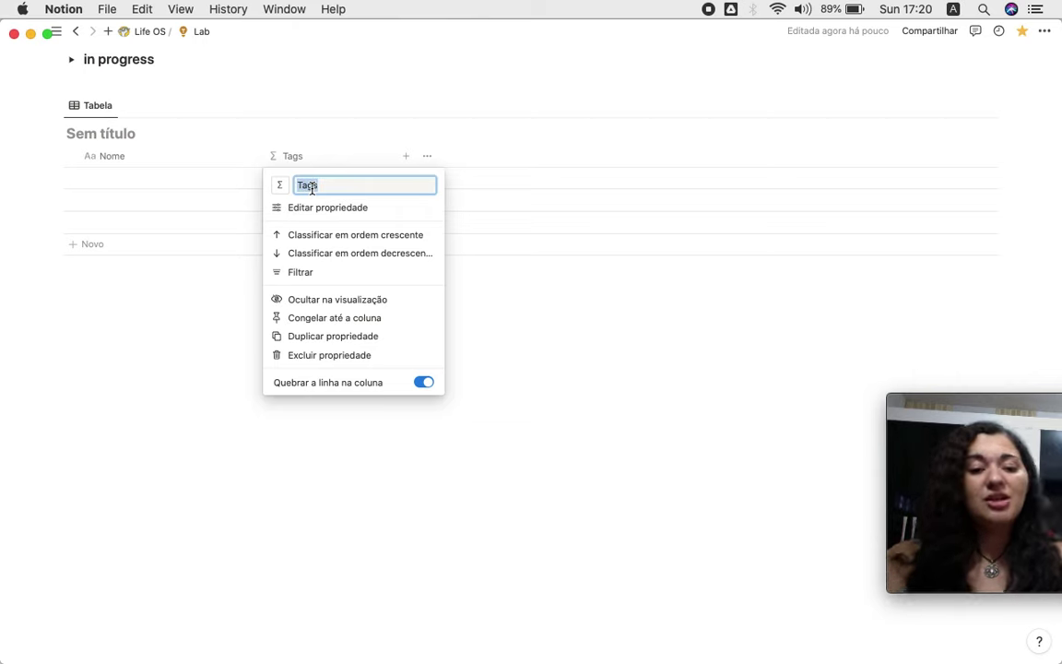
pyautogui.write('Formula')
pyautogui.press('Return')
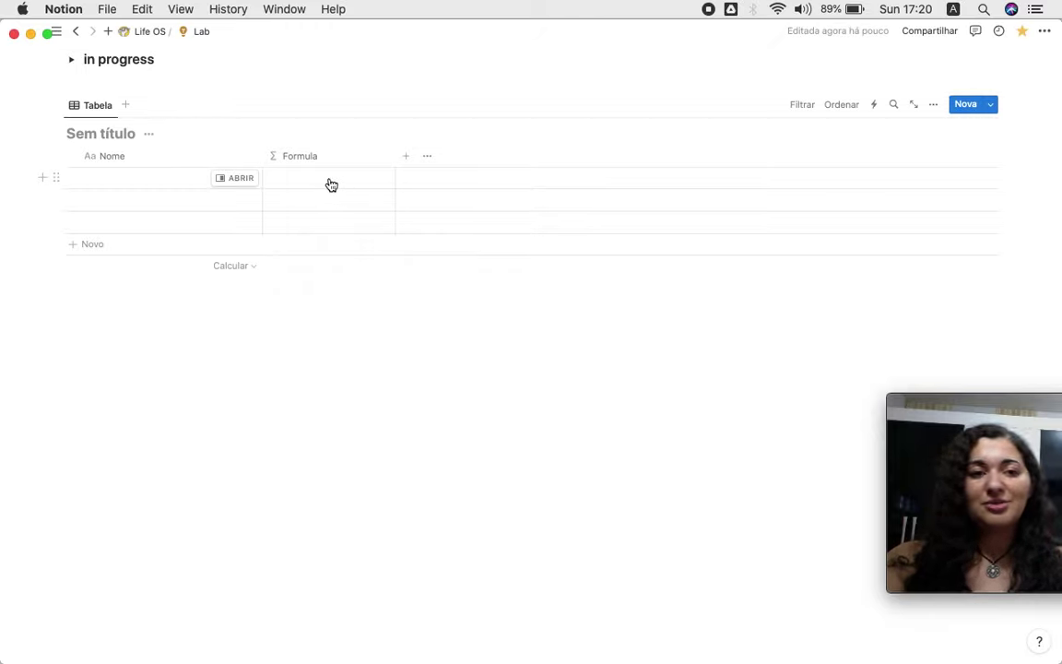
# Examine the formula editor opened from the Formula column's cells and the property types offered for a new property.
pyautogui.click(329, 179)
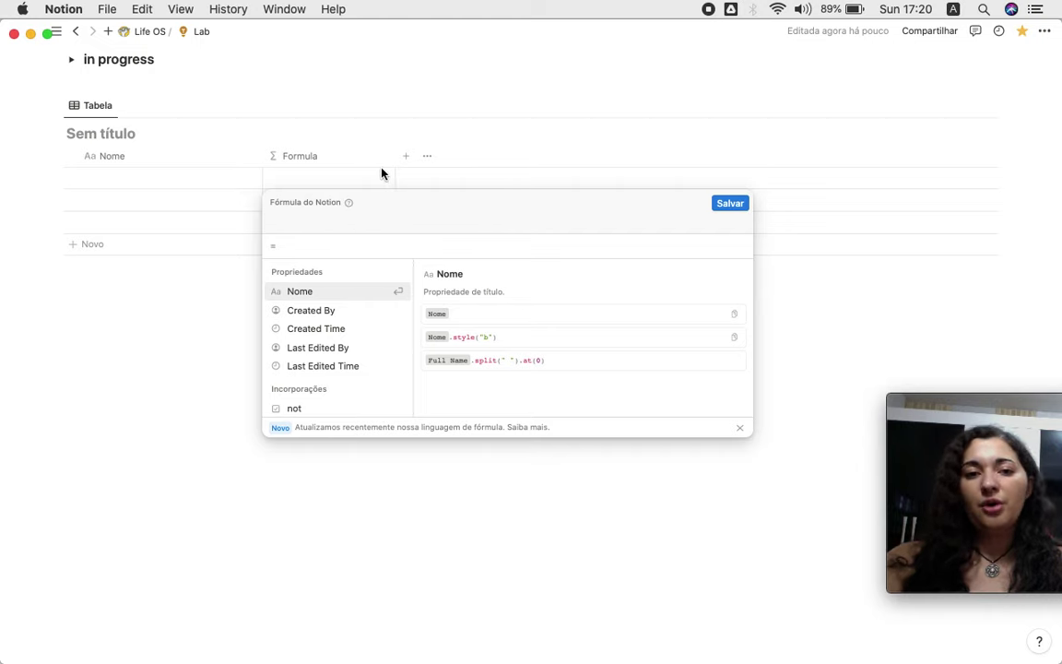
pyautogui.press('Escape')
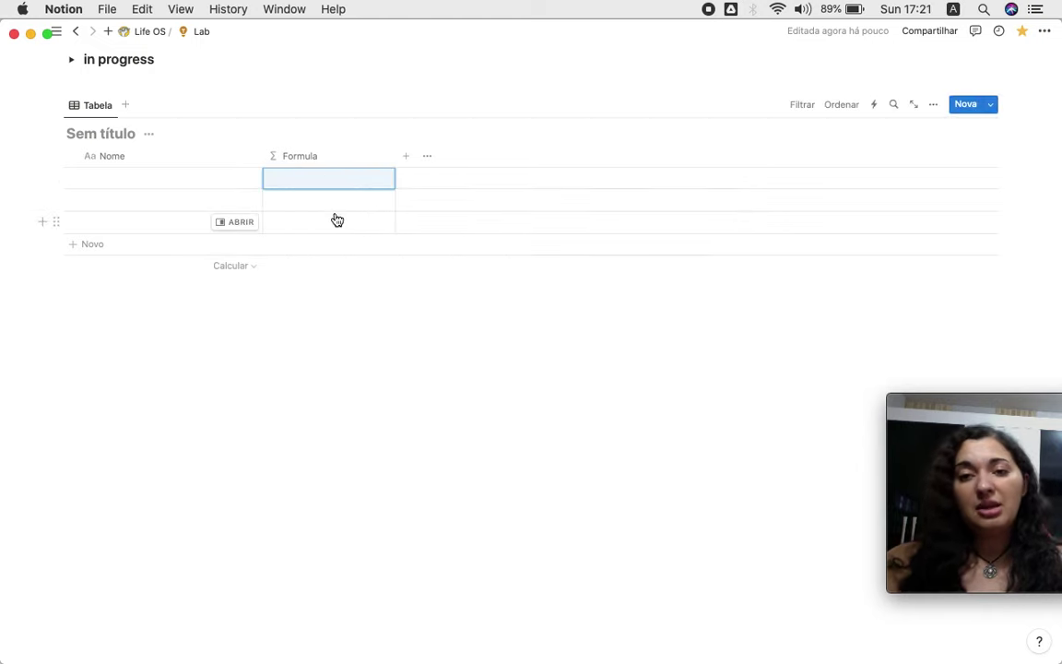
pyautogui.click(406, 156)
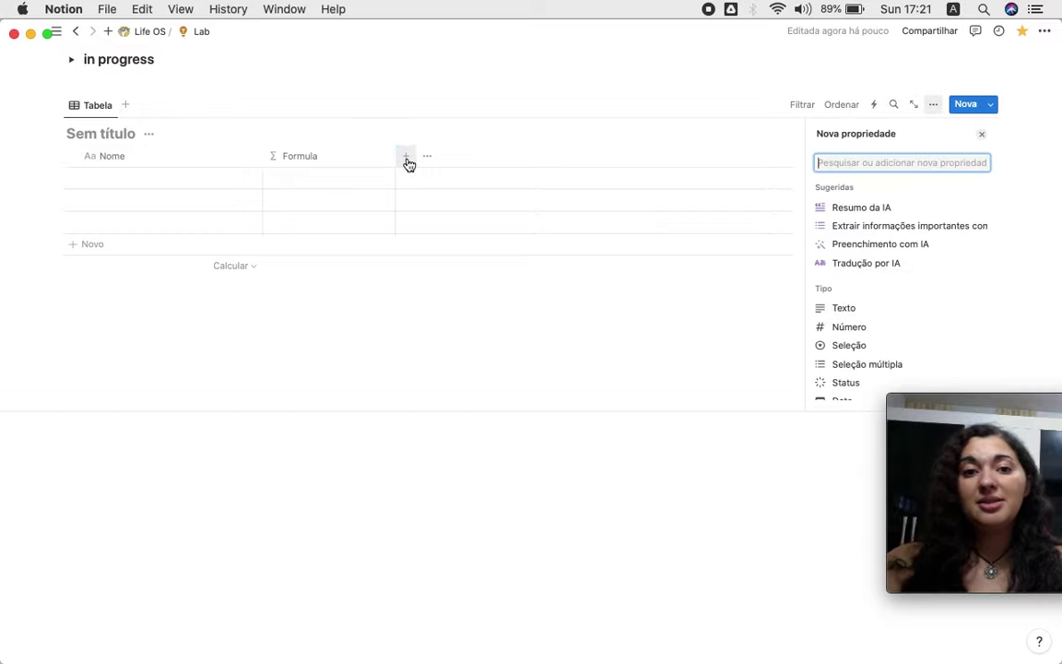
pyautogui.scroll(-5, 898, 332)
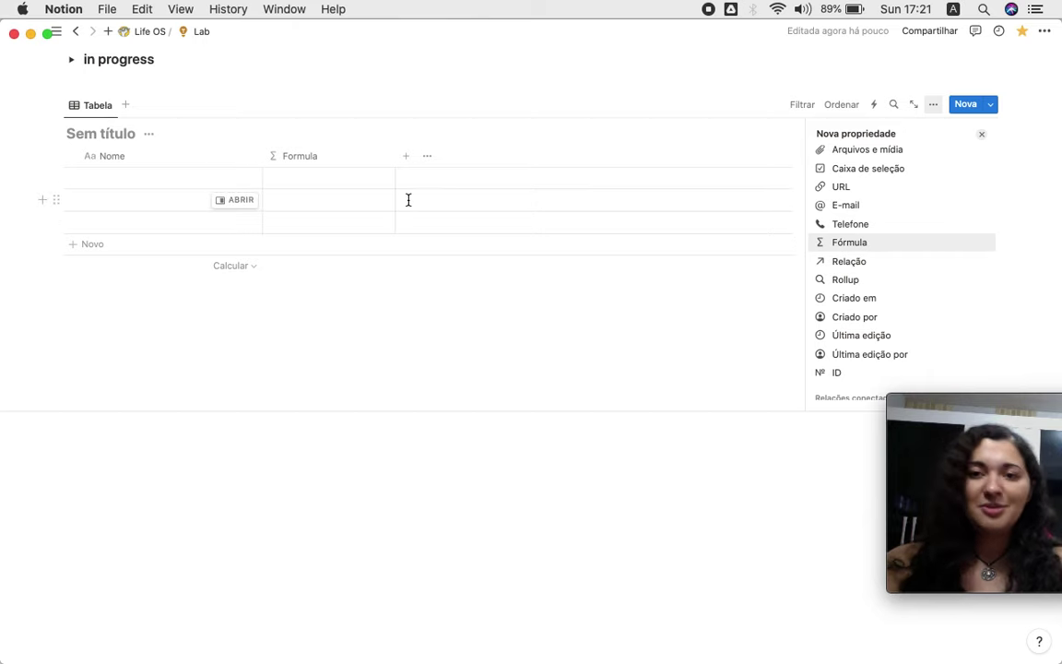
pyautogui.click(357, 207)
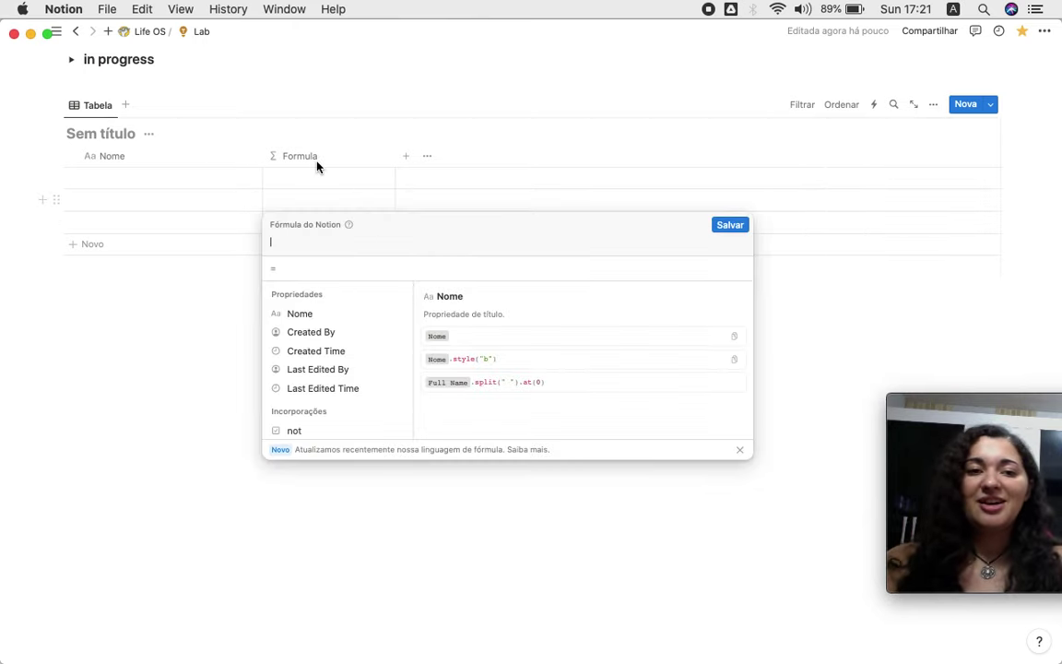
pyautogui.press('Escape')
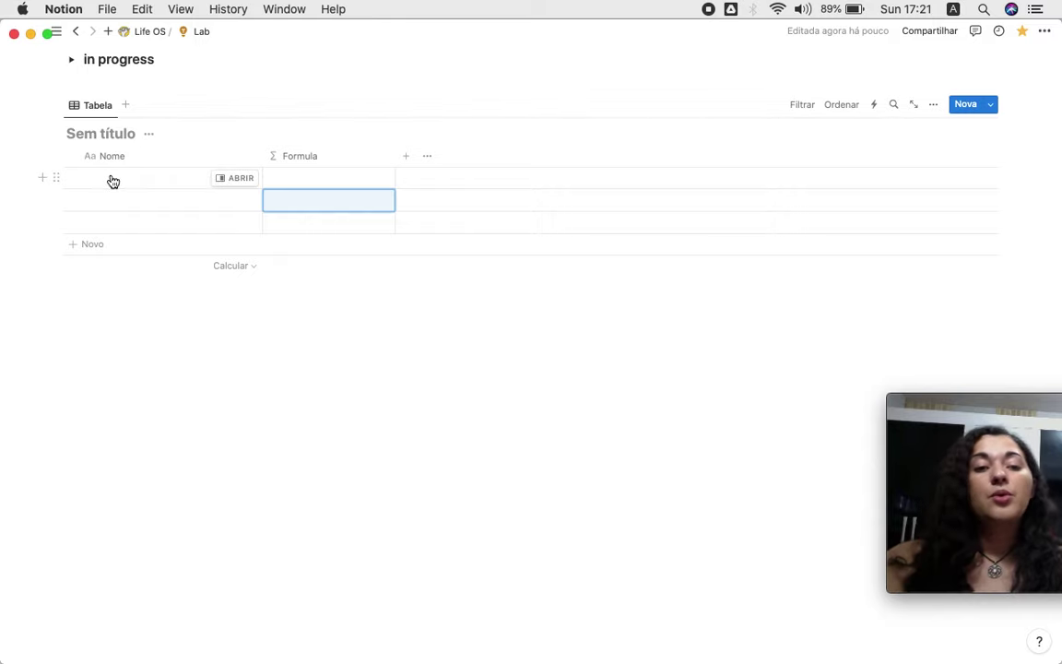
# Narrow the Nome column and add a number property named n1 to the table.
pyautogui.moveTo(262, 154); pyautogui.dragTo(142, 154)
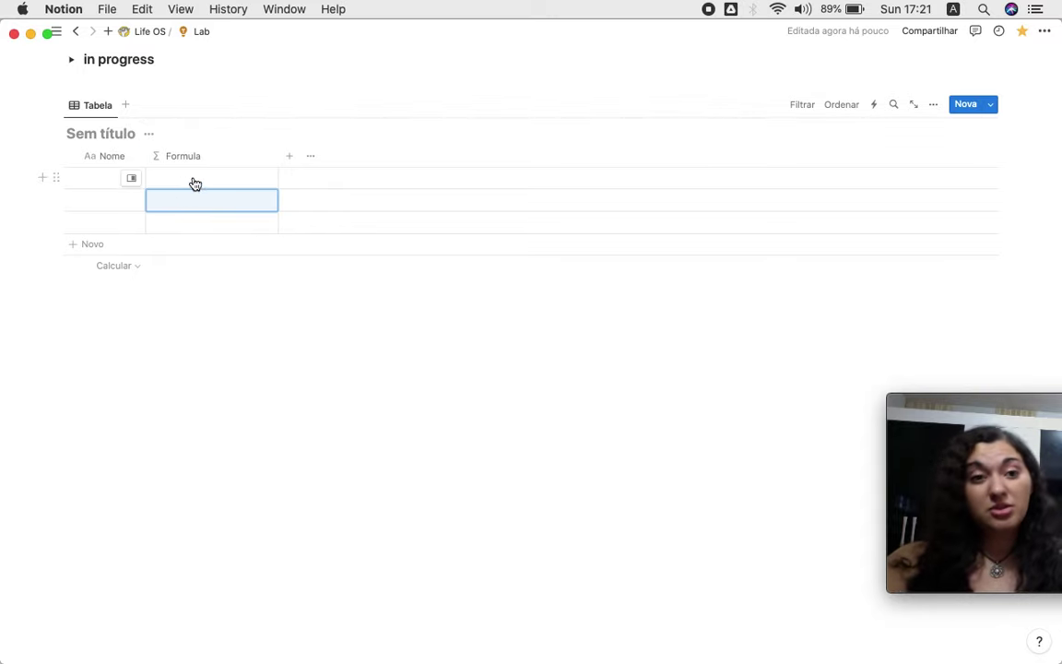
pyautogui.click(289, 157)
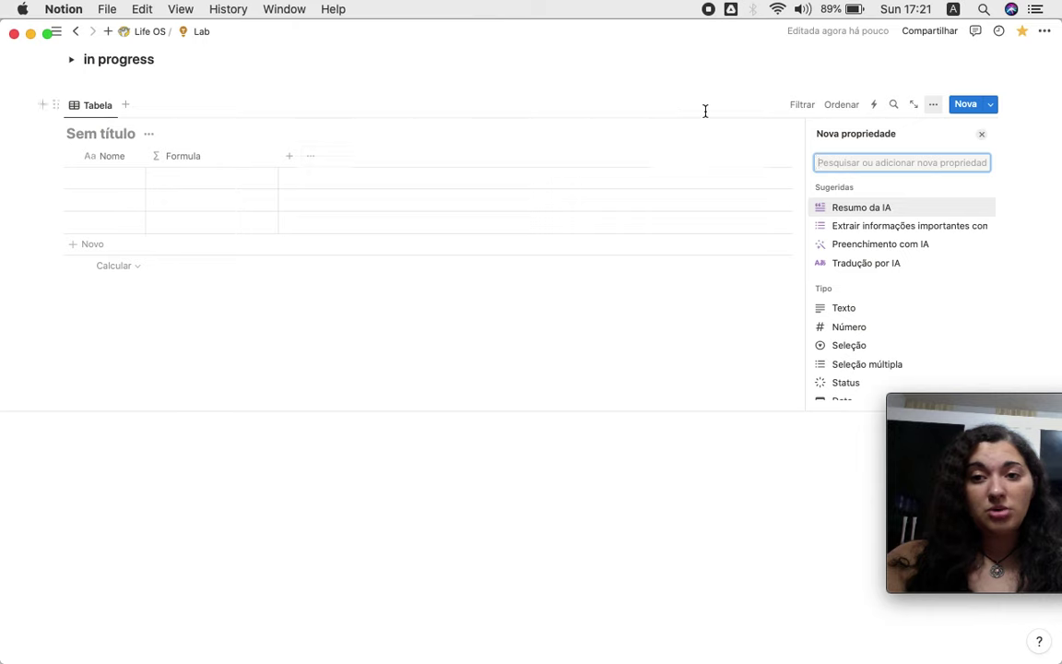
pyautogui.click(866, 327)
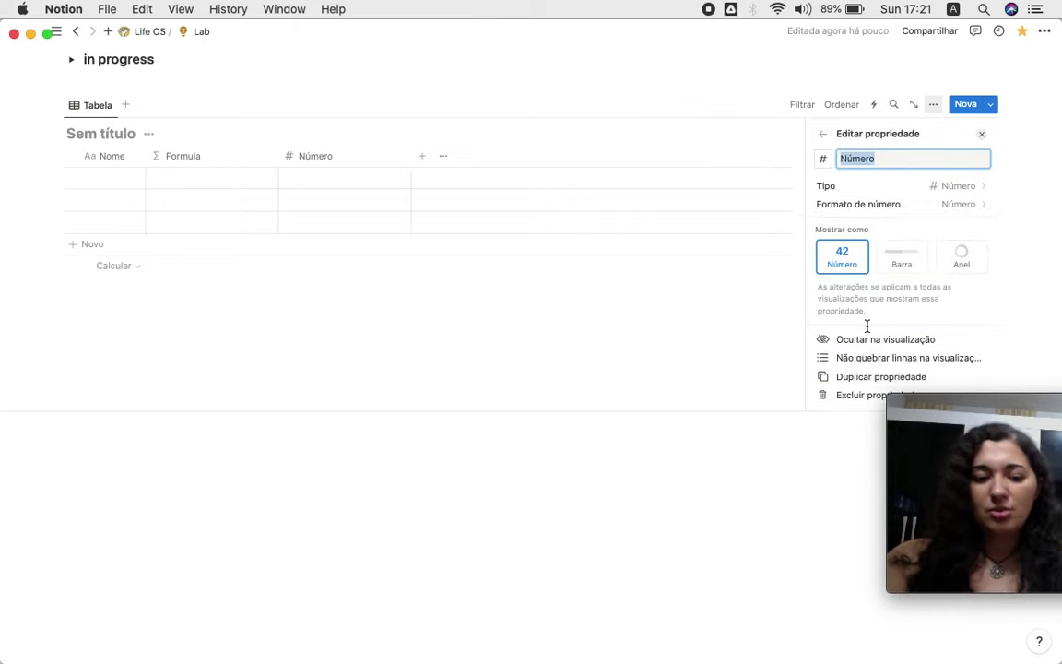
pyautogui.write('n1')
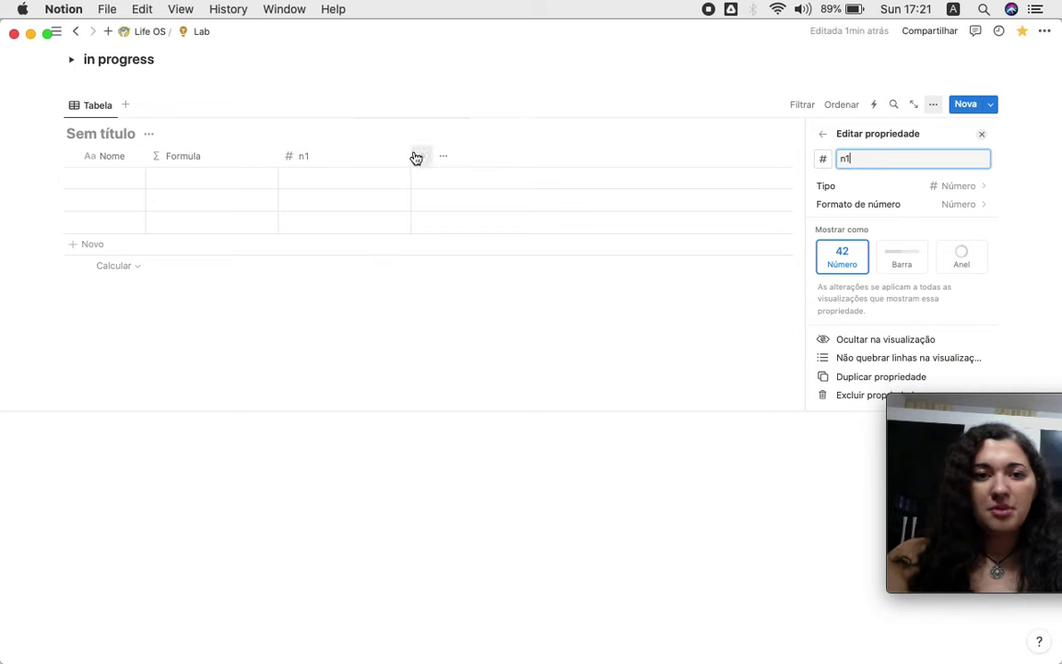
# Duplicate the n1 number property and rename the copy as n2.
pyautogui.click(320, 164)
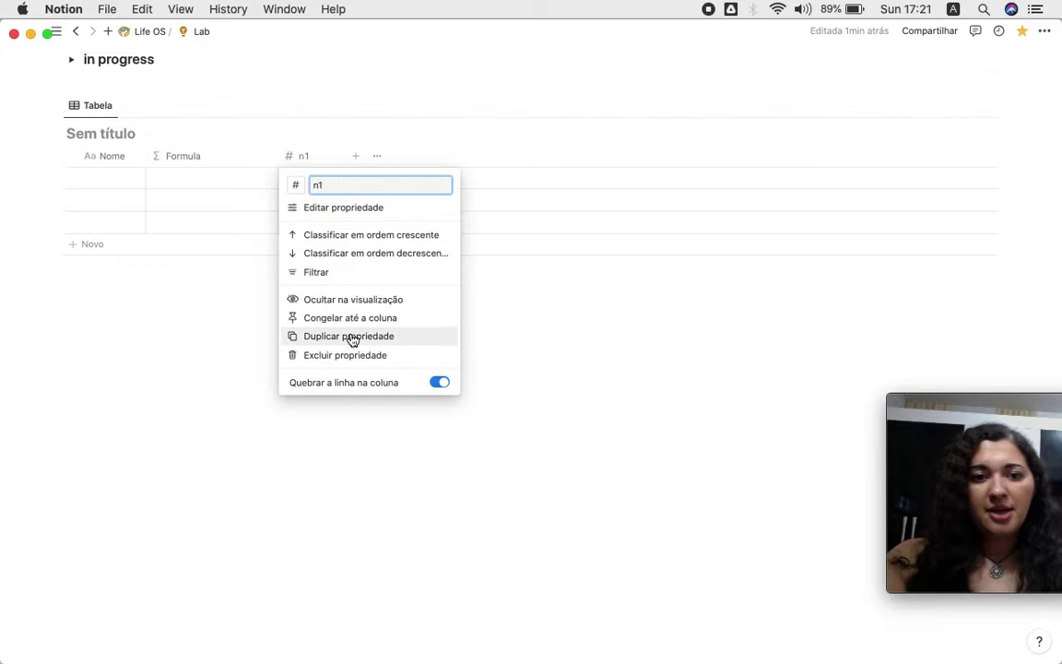
pyautogui.click(357, 337)
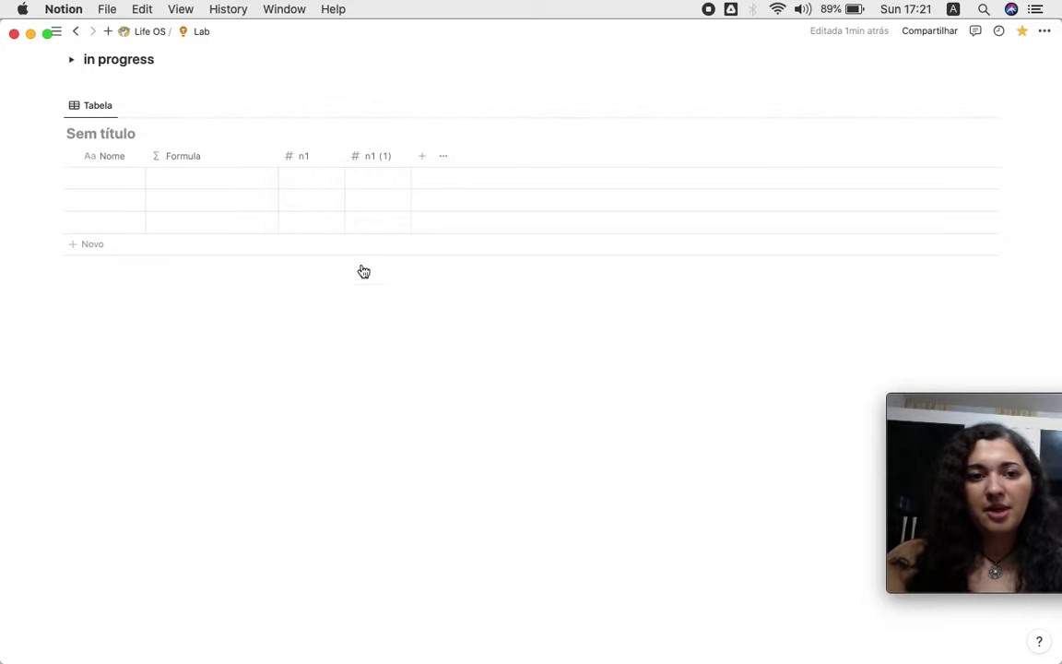
pyautogui.click(371, 159)
pyautogui.press('BackSpace')
pyautogui.press('BackSpace')
pyautogui.press('BackSpace')
pyautogui.press('BackSpace')
pyautogui.press('BackSpace')
pyautogui.write('2')
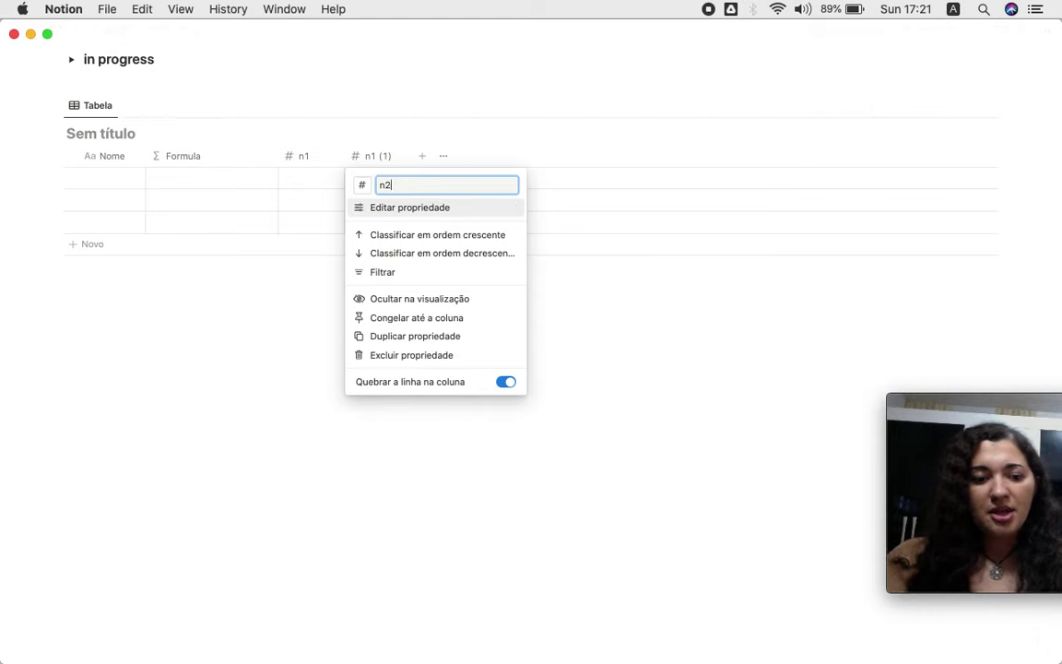
pyautogui.press('Return')
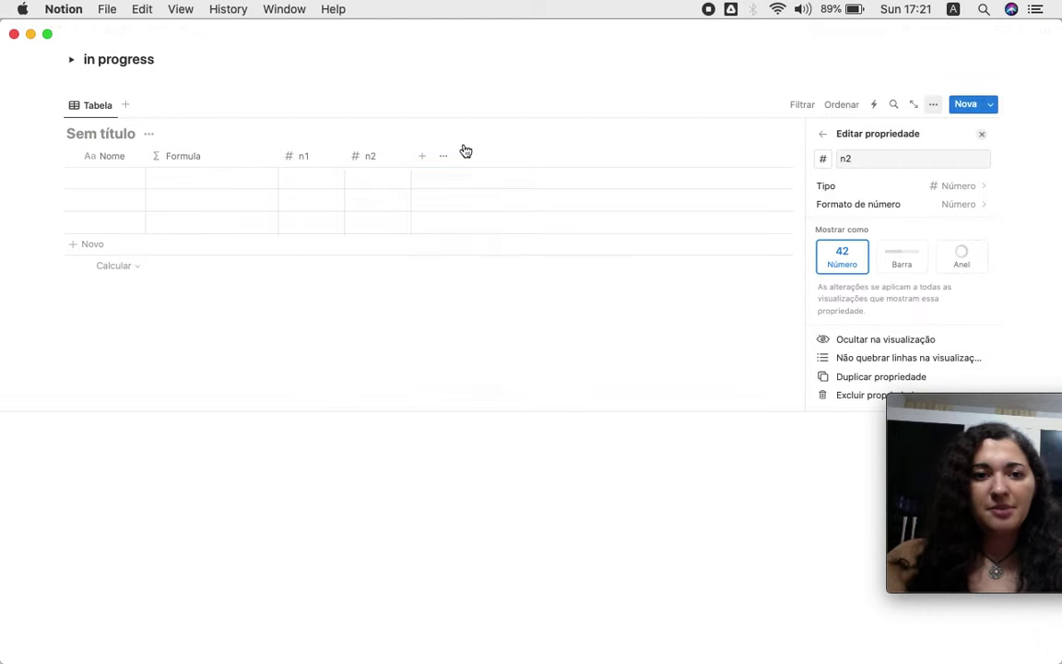
pyautogui.click(647, 125)
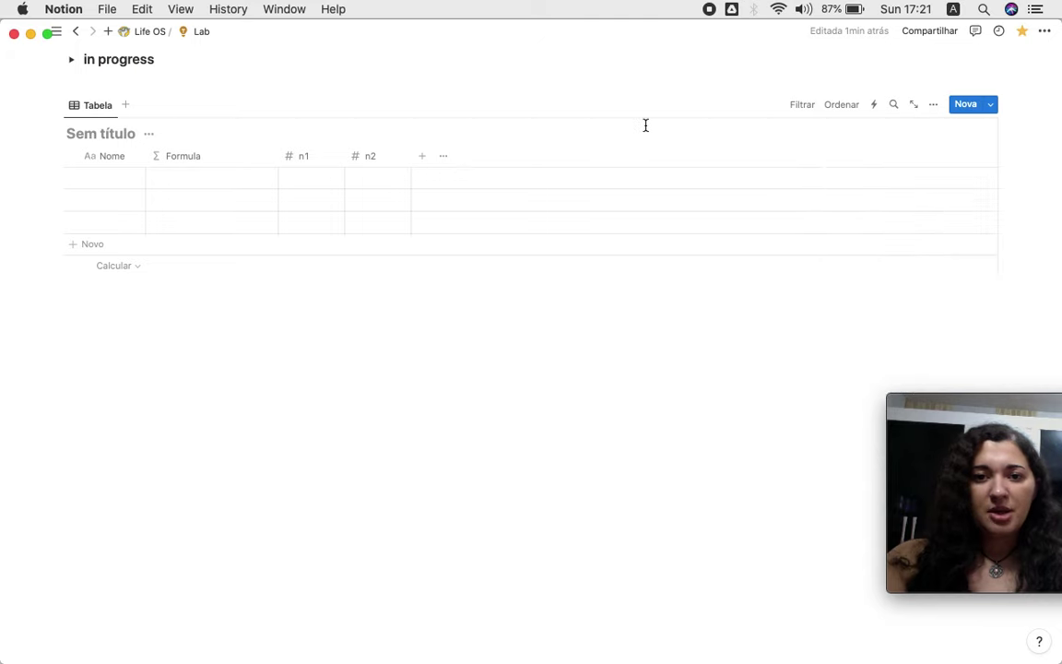
# Fill the three rows of the n1 column with 1, 2 and 3.
pyautogui.click(294, 182)
pyautogui.write('1')
pyautogui.press('Return')
pyautogui.write('2')
pyautogui.press('Return')
pyautogui.write('3')
pyautogui.press('Return')
# Fill the three rows of the n2 column with 6, 5 and 4.
pyautogui.press('Right')
pyautogui.press('Up')
pyautogui.press('Up')
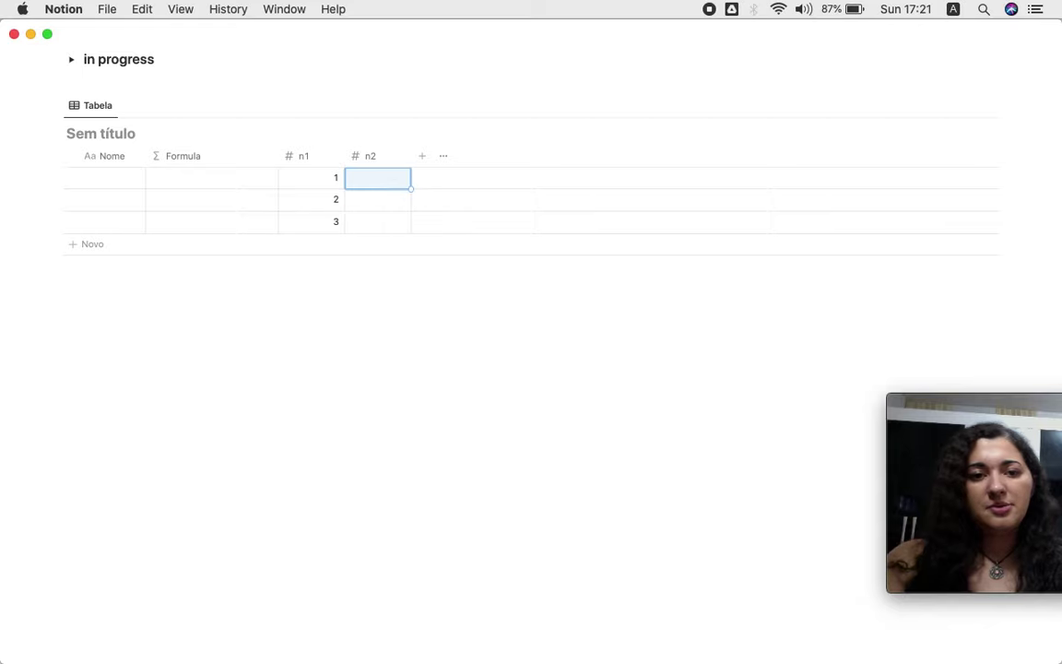
pyautogui.write('6')
pyautogui.press('Return')
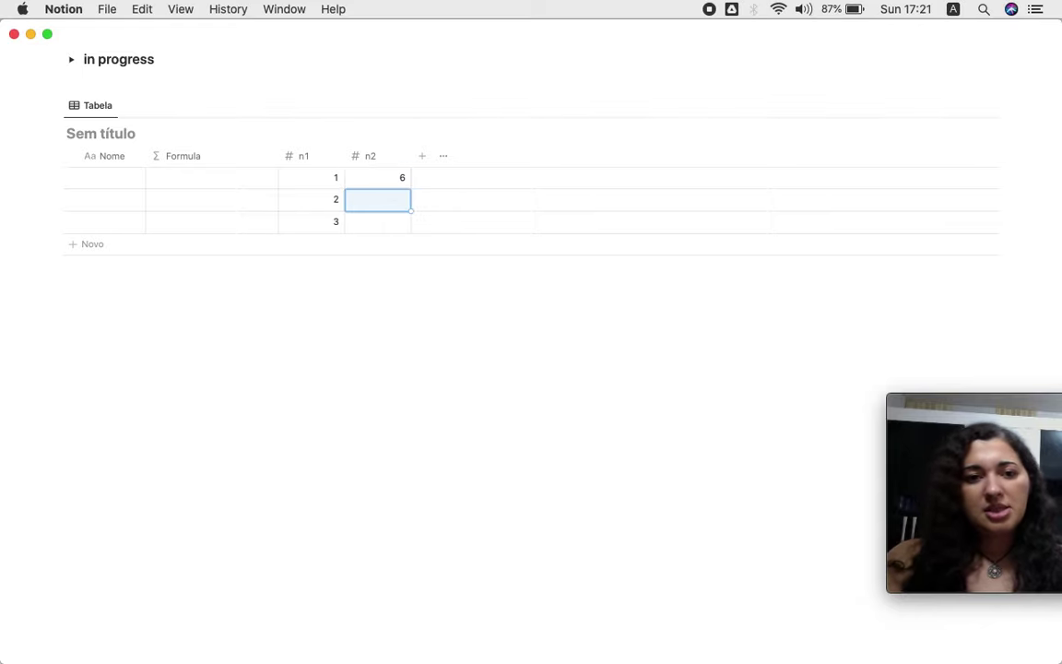
pyautogui.write('5')
pyautogui.press('Return')
pyautogui.write('4')
pyautogui.press('Return')
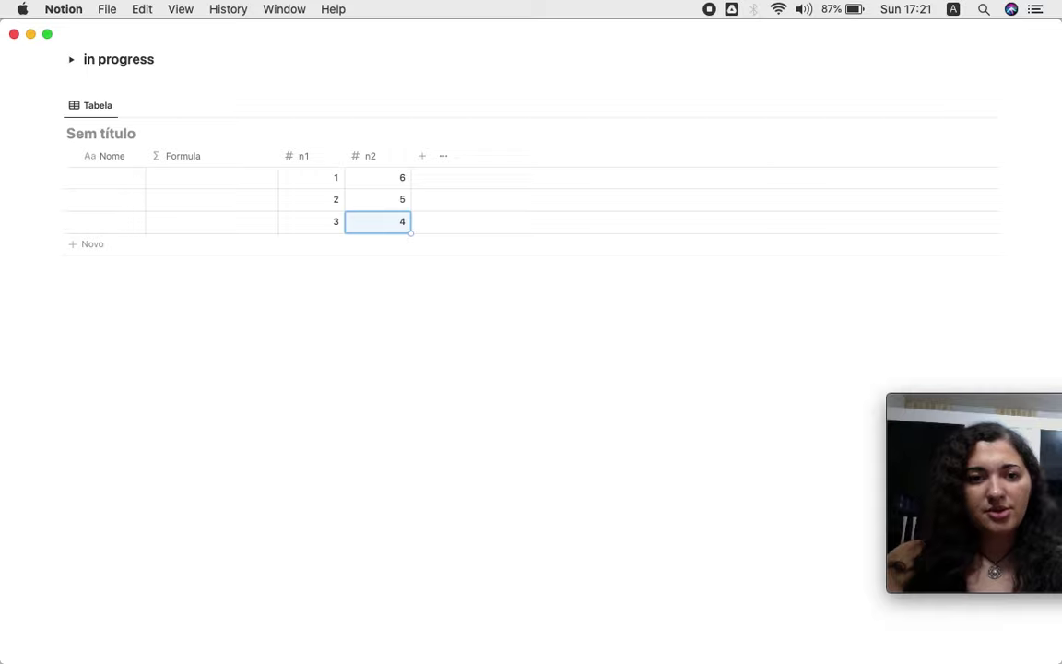
# Enter 1 + 2 as the Formula property's expression and save it.
pyautogui.click(175, 183)
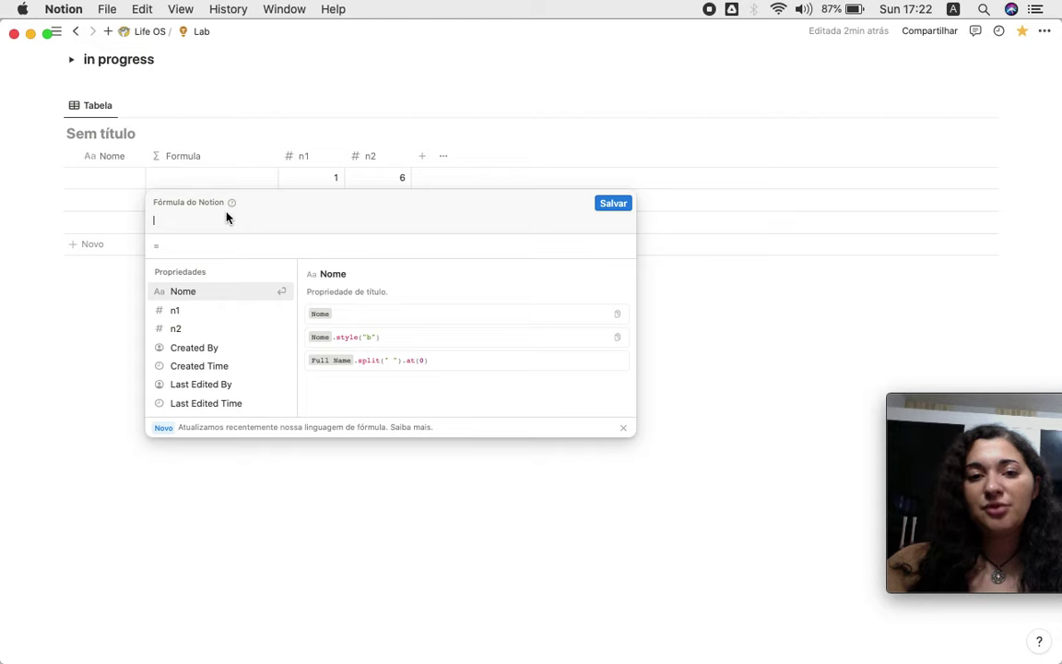
pyautogui.write('1 ')
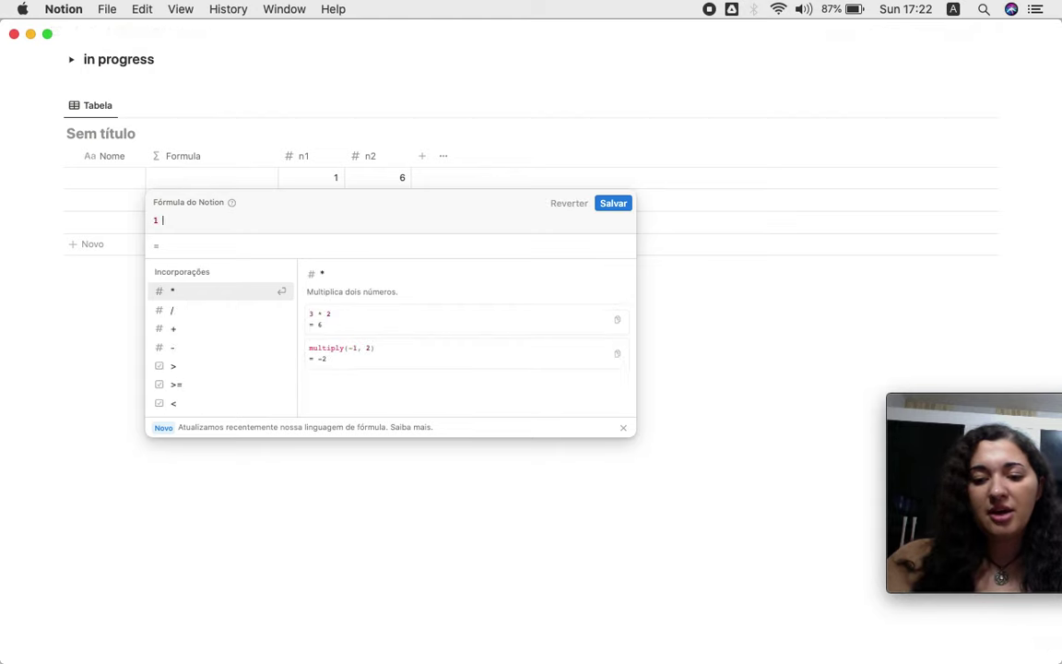
pyautogui.write('+ 2')
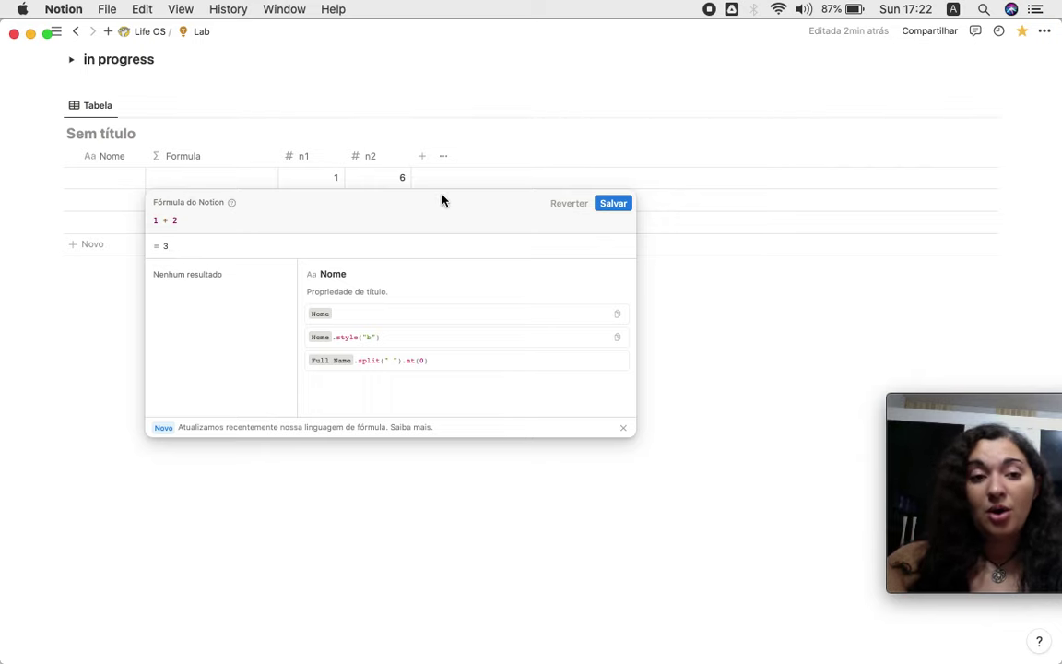
pyautogui.click(618, 204)
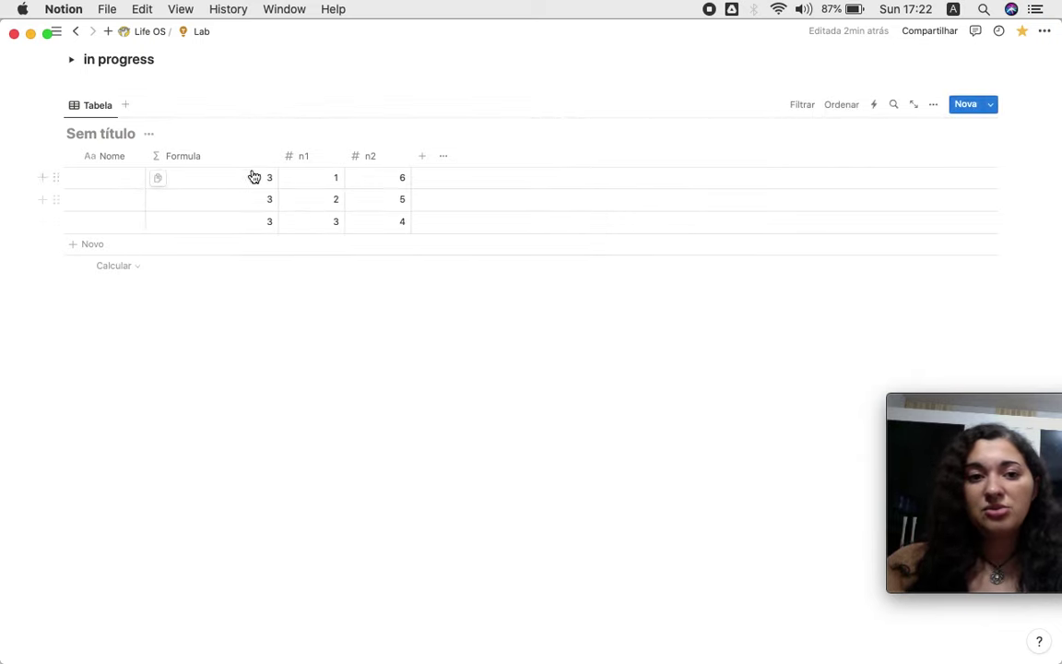
# Replace the Formula property's expression with the sum of the n1 and n2 properties.
pyautogui.click(212, 181)
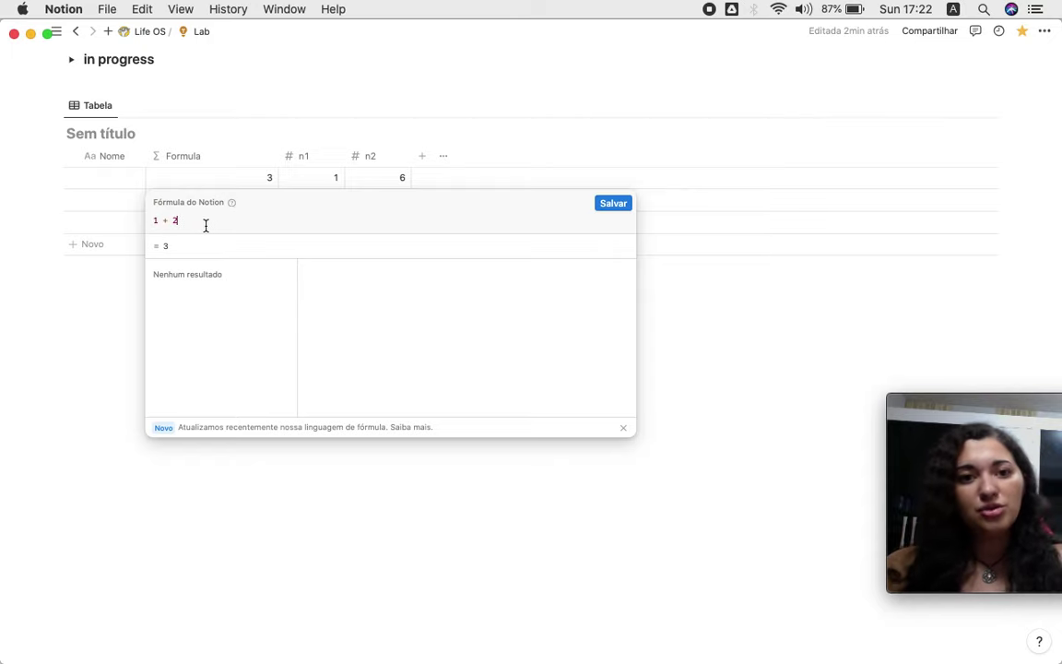
pyautogui.moveTo(182, 221); pyautogui.dragTo(145, 216)
pyautogui.press('BackSpace')
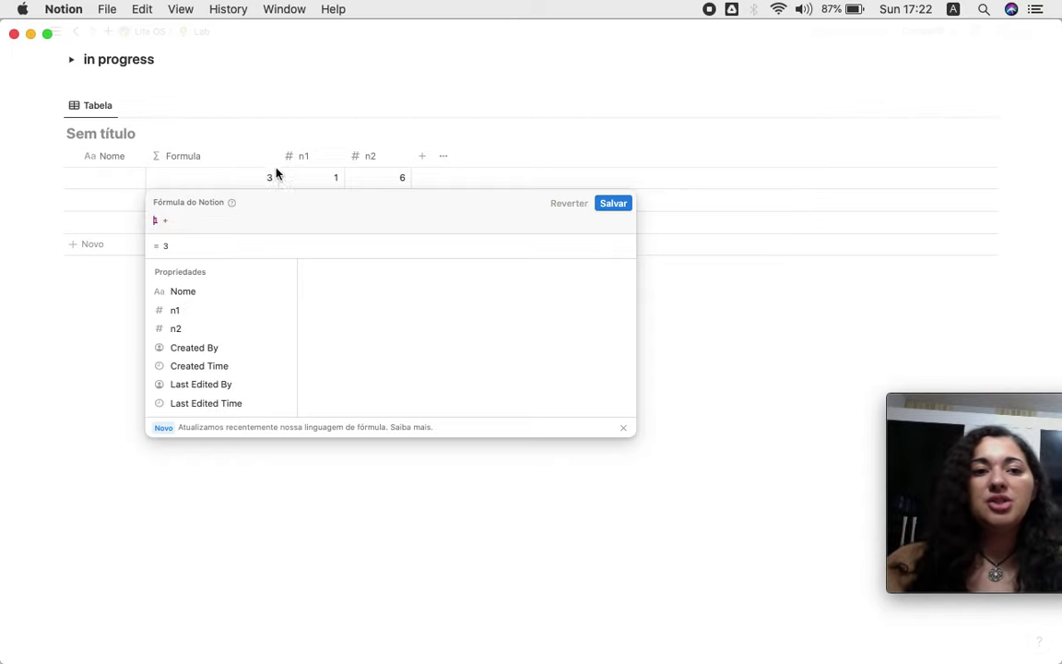
pyautogui.write('1')
pyautogui.press('BackSpace')
pyautogui.press('BackSpace')
pyautogui.press('BackSpace')
pyautogui.press('BackSpace')
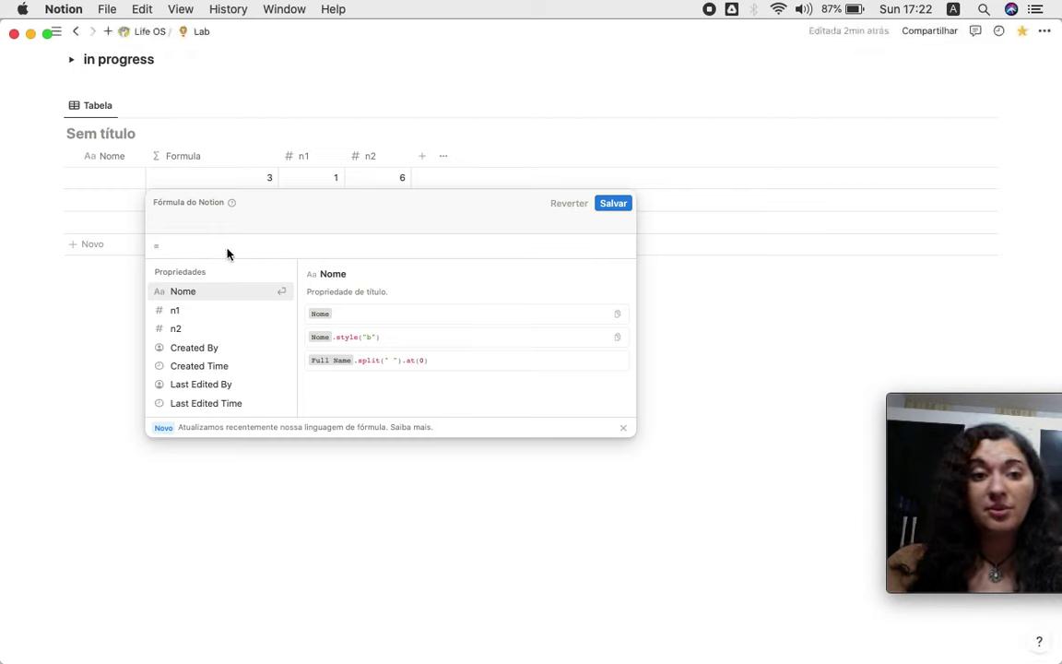
pyautogui.click(189, 312)
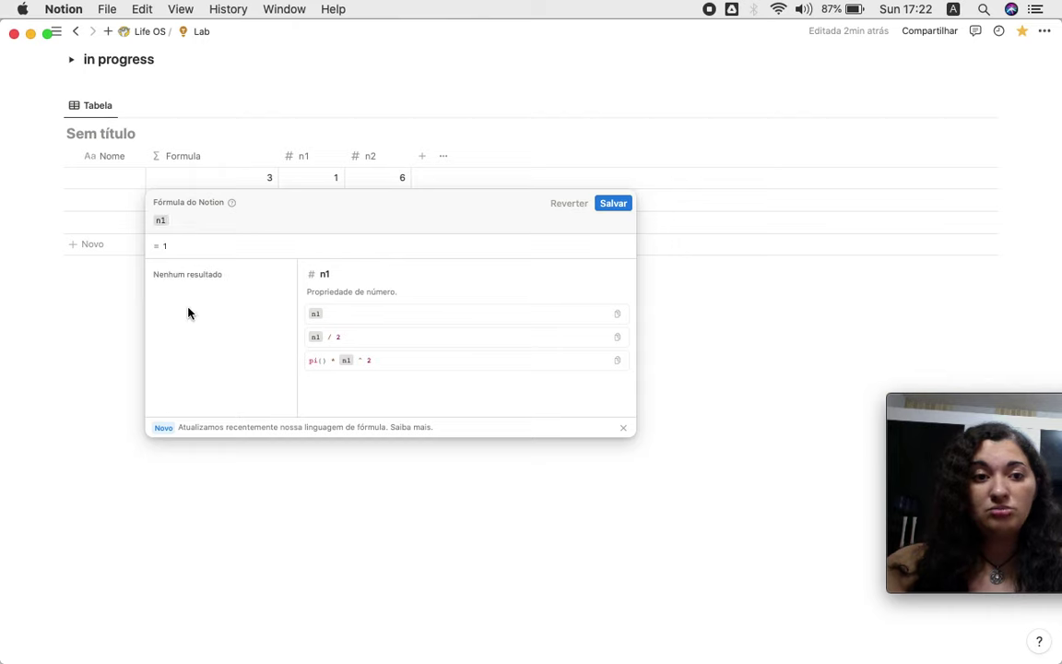
pyautogui.write('+')
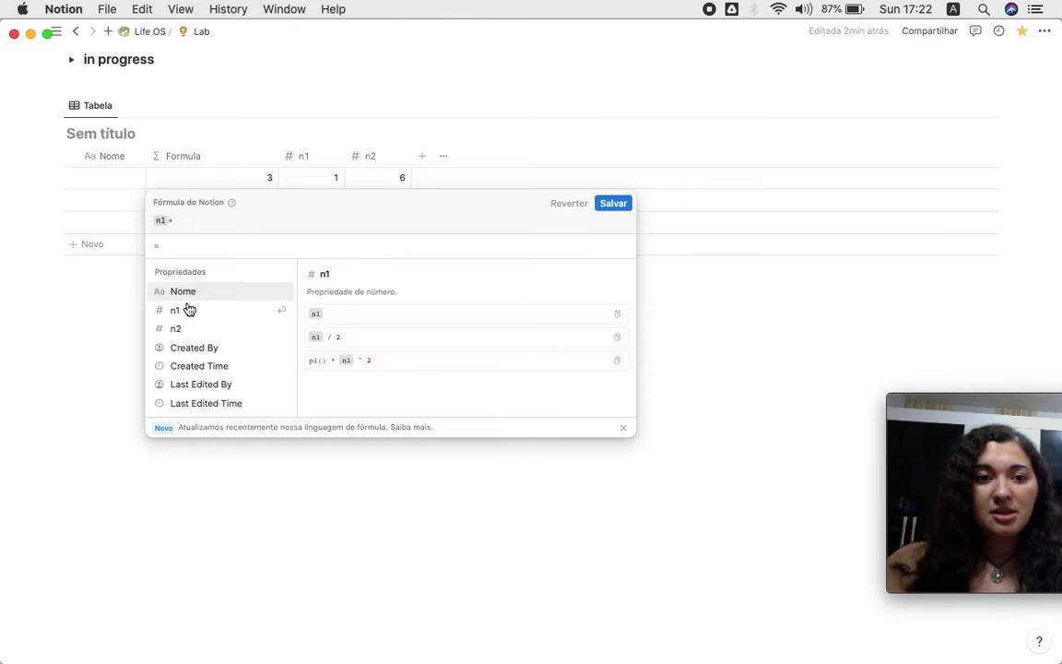
pyautogui.click(182, 330)
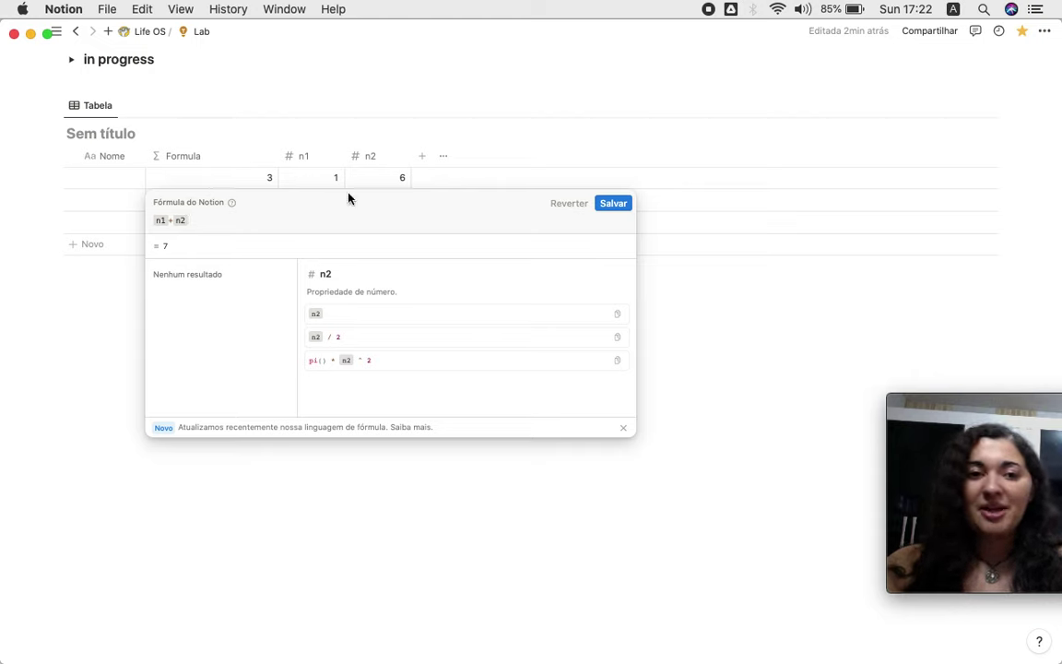
# Try referencing the n1 property with the prop("n1") syntax in the emptied formula, and clear the expression.
pyautogui.tripleClick(203, 218)
pyautogui.press('BackSpace')
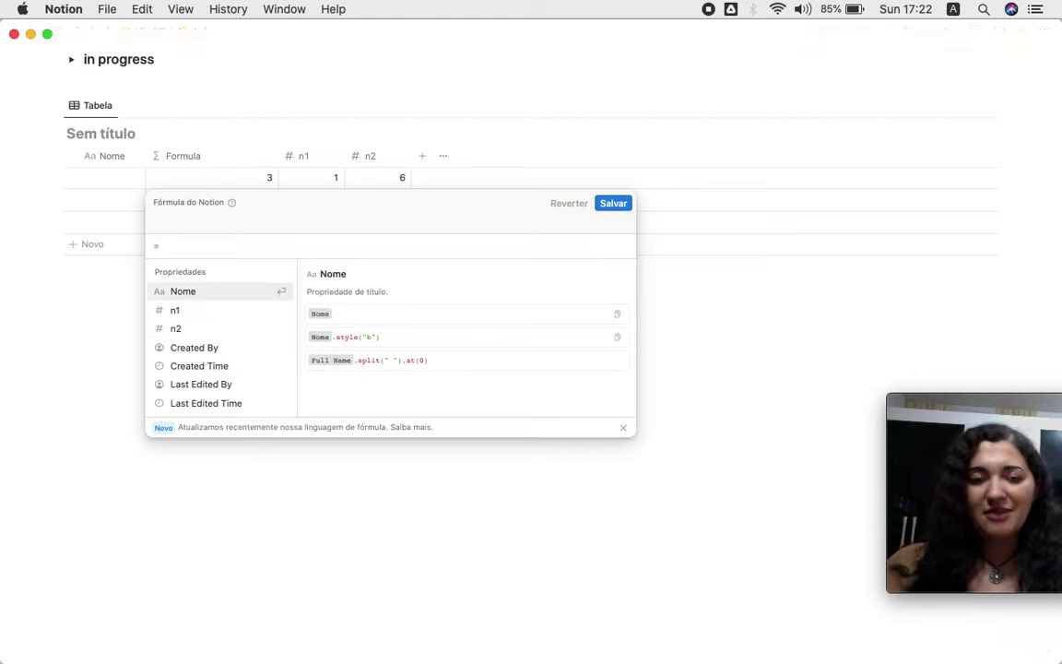
pyautogui.write('prop')
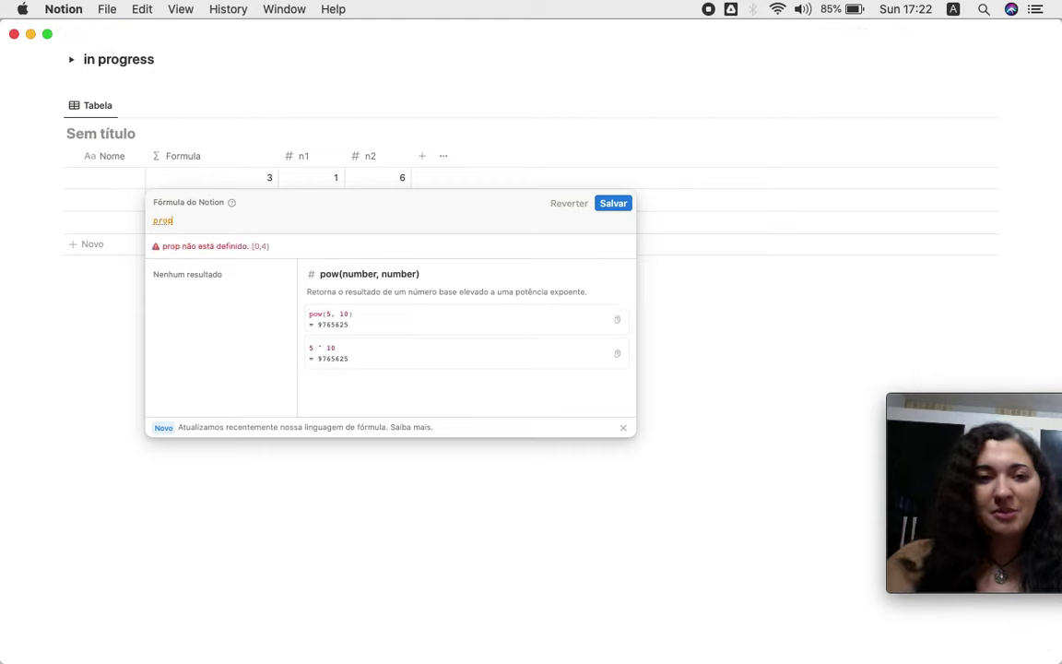
pyautogui.write('()"')
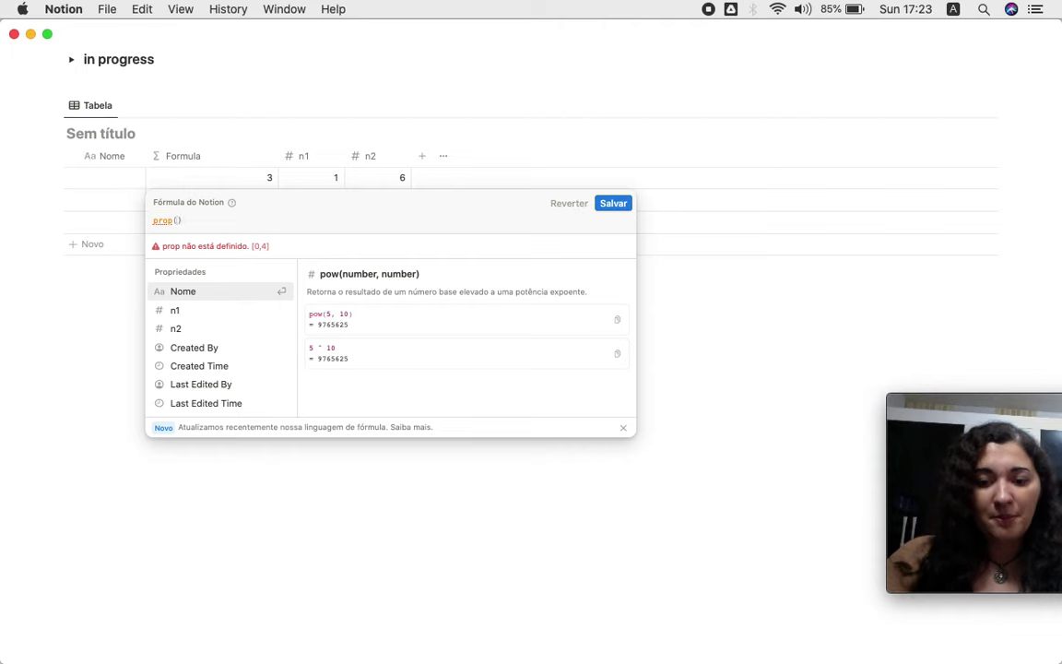
pyautogui.press('BackSpace')
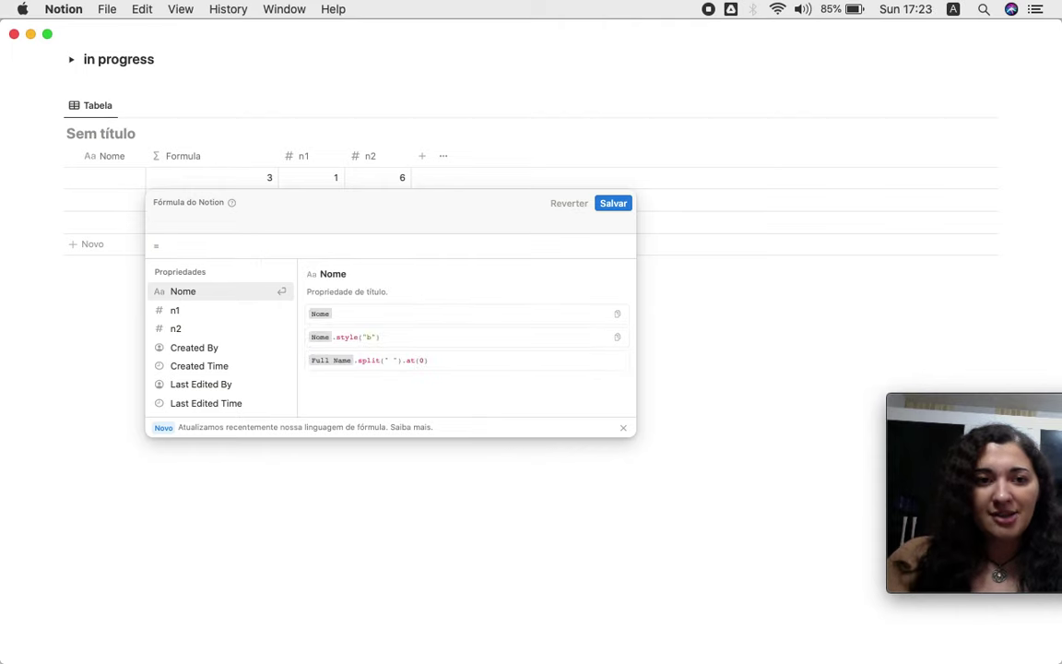
pyautogui.press('super+z')
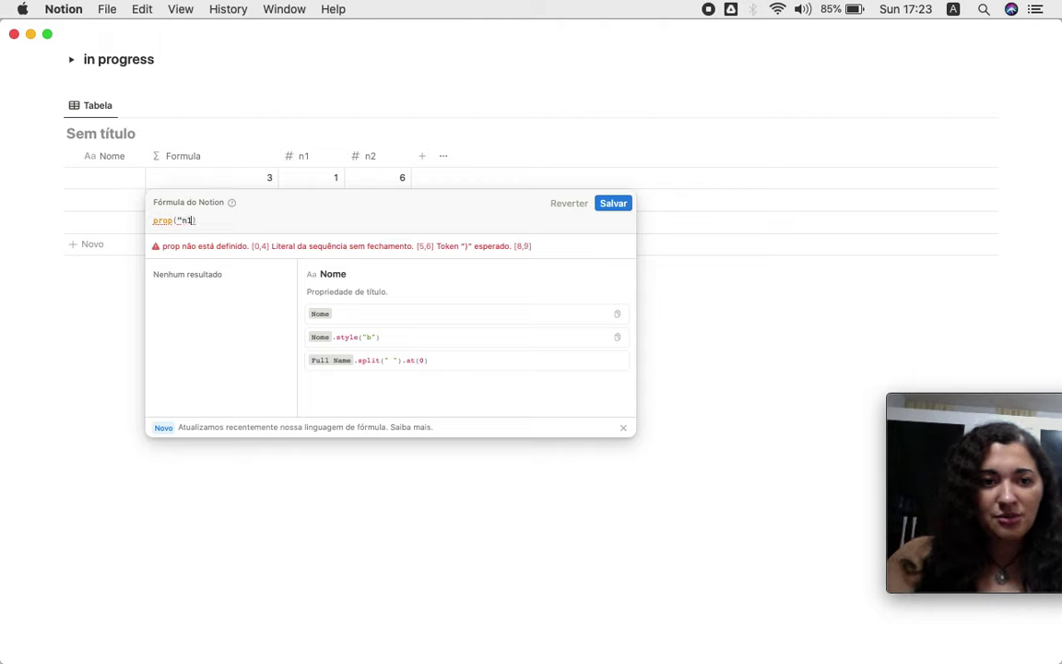
pyautogui.write('n1')
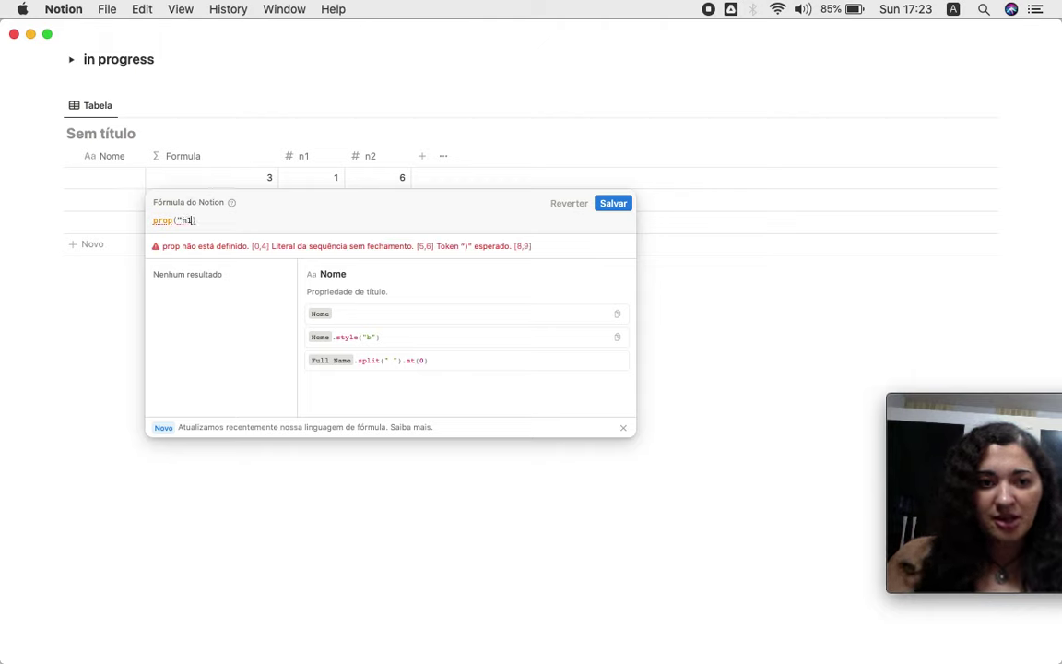
pyautogui.write('"')
pyautogui.press('super+z')
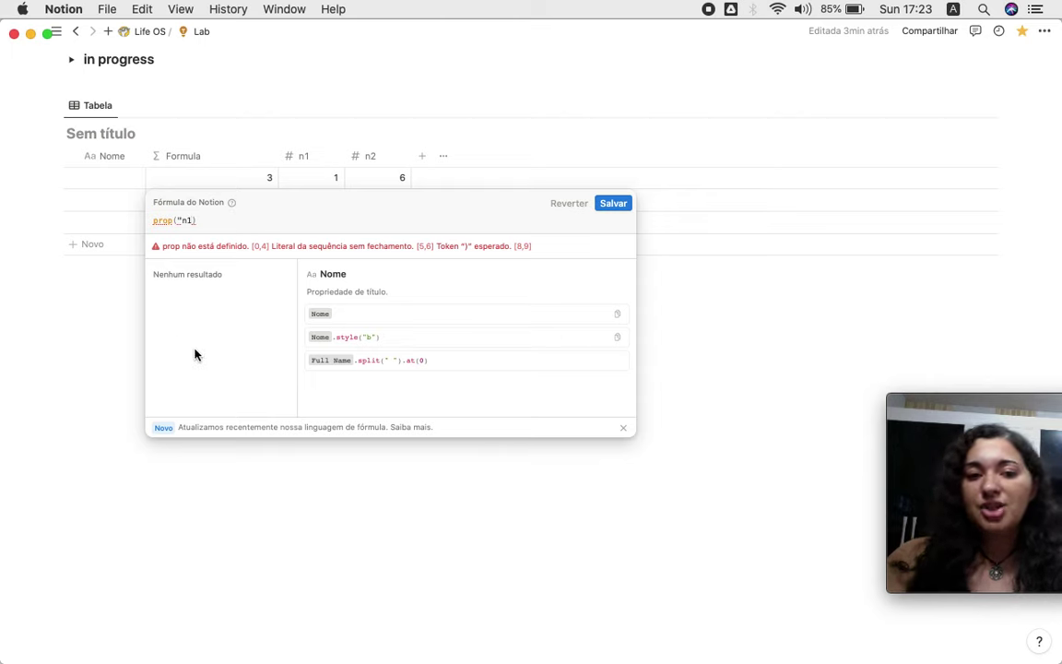
pyautogui.press('super+a')
pyautogui.press('BackSpace')
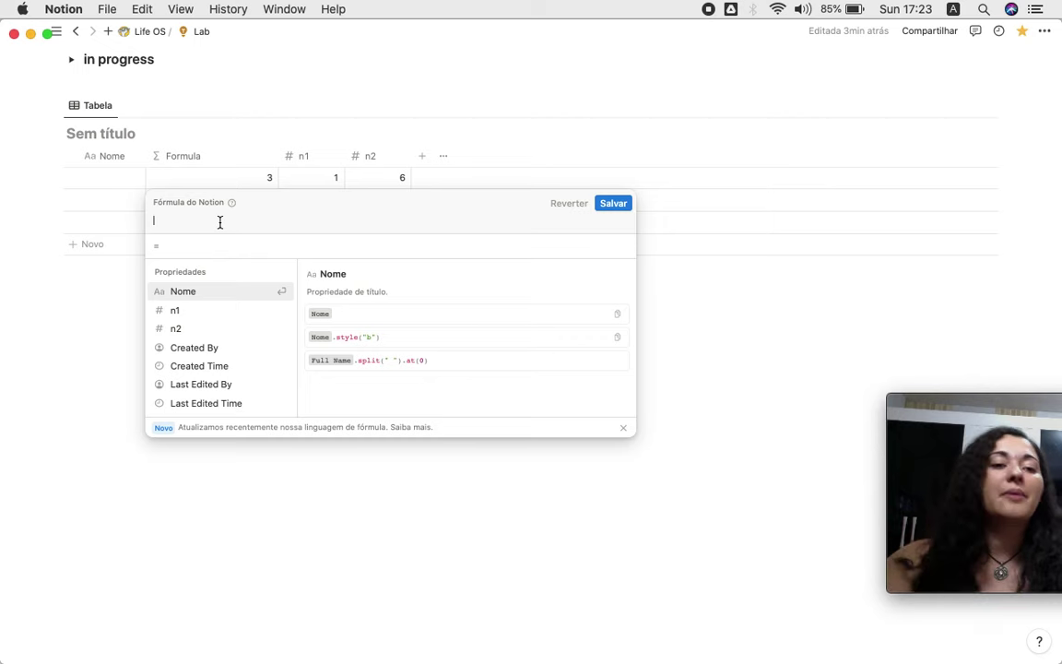
# Build the formula n1 + n2 from the two number property references and save it.
pyautogui.click(177, 313)
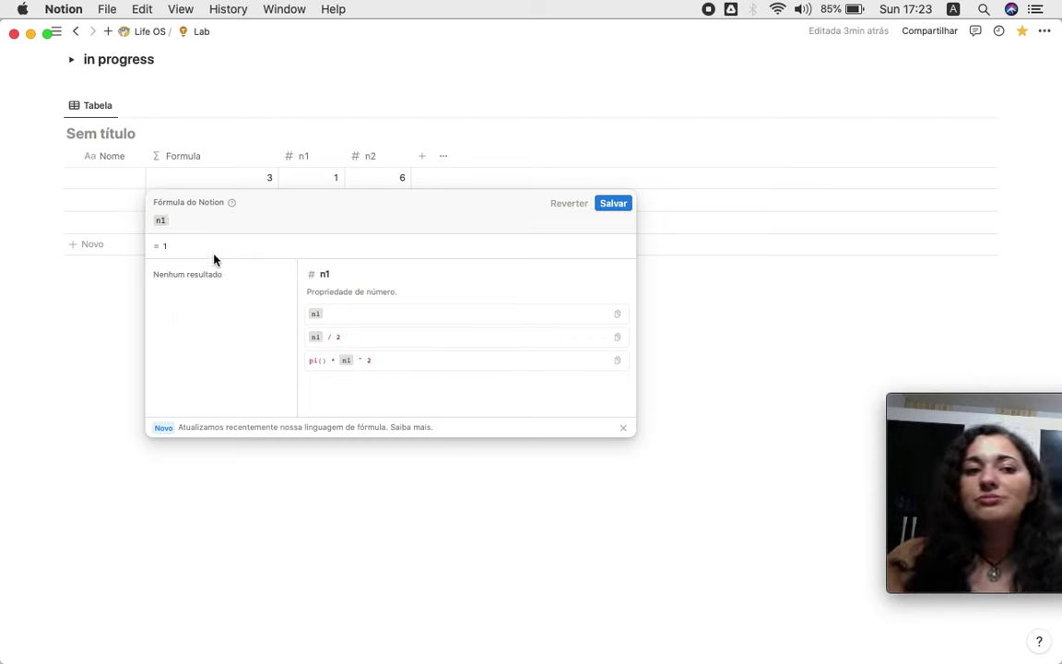
pyautogui.press('BackSpace')
pyautogui.write('n1')
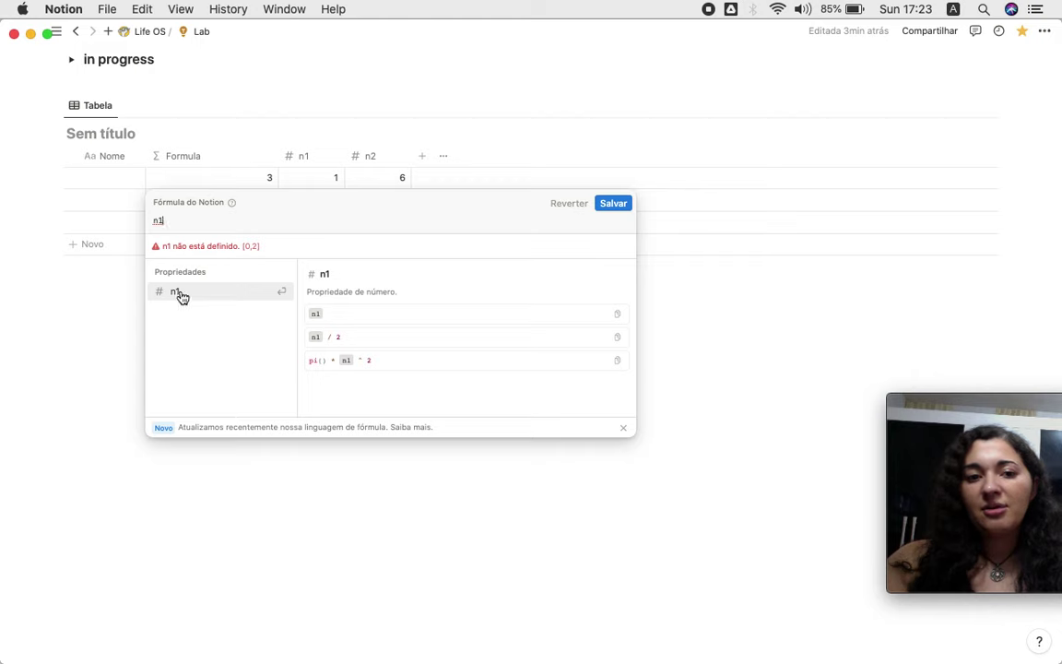
pyautogui.click(162, 223)
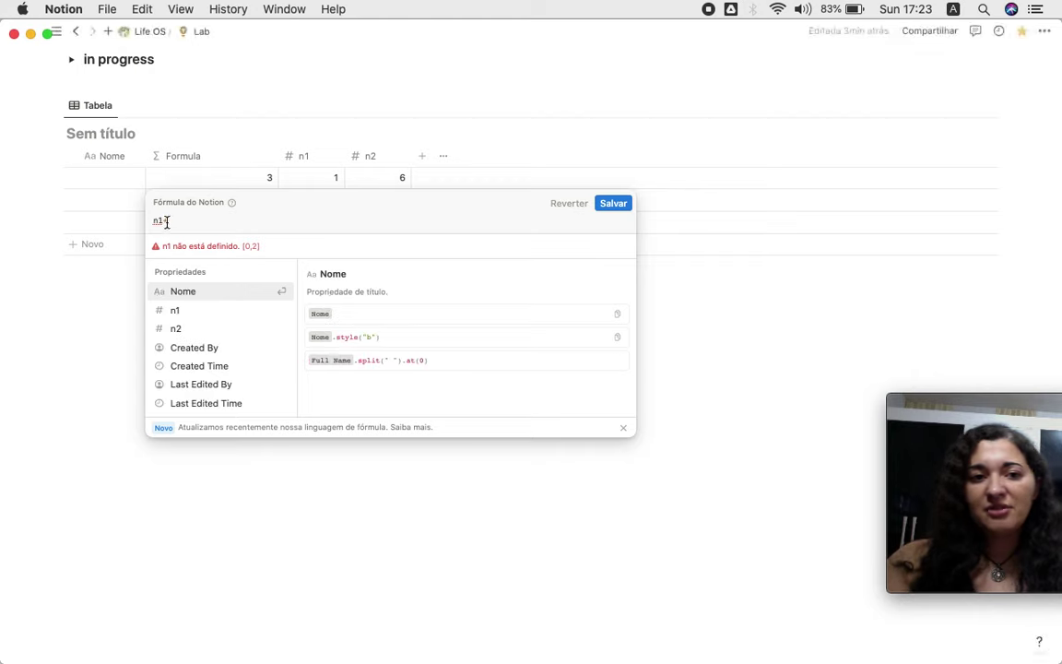
pyautogui.click(174, 292)
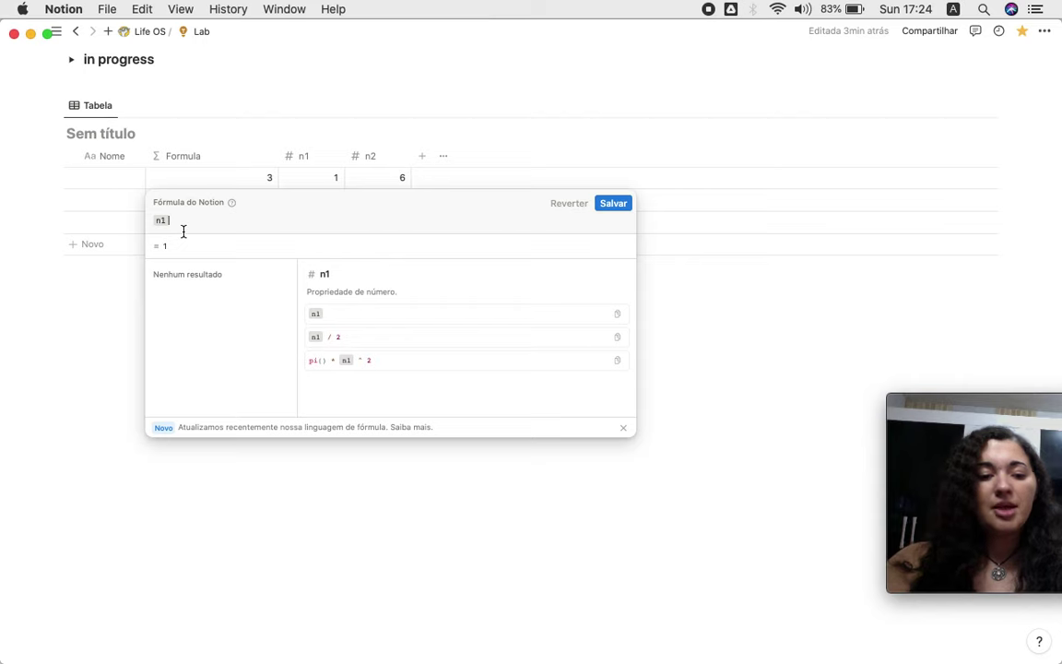
pyautogui.write('+')
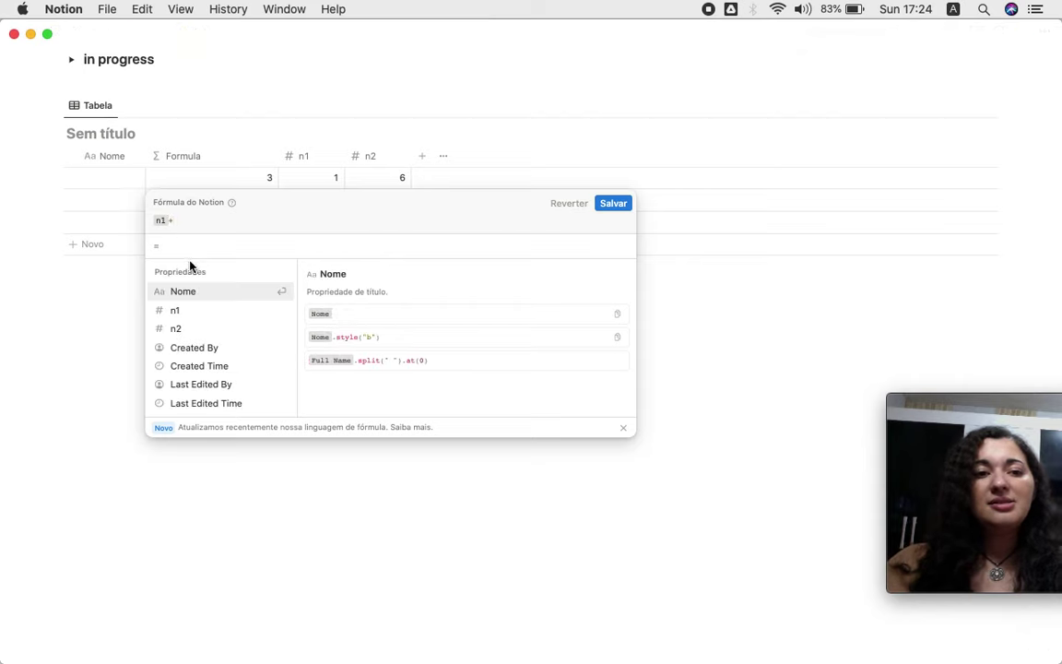
pyautogui.click(181, 330)
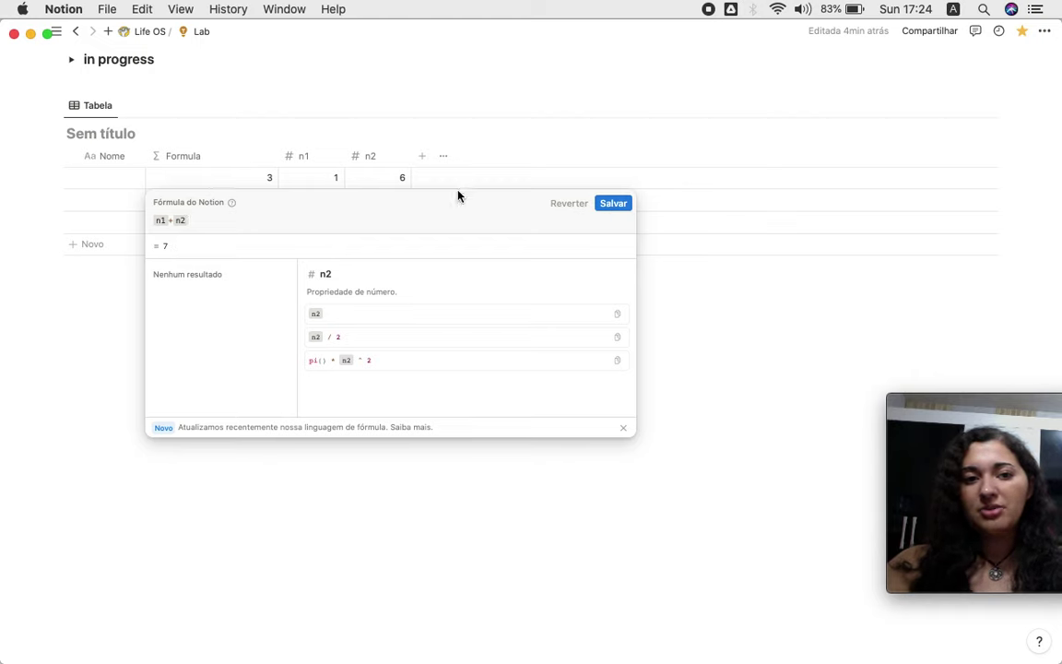
pyautogui.click(613, 204)
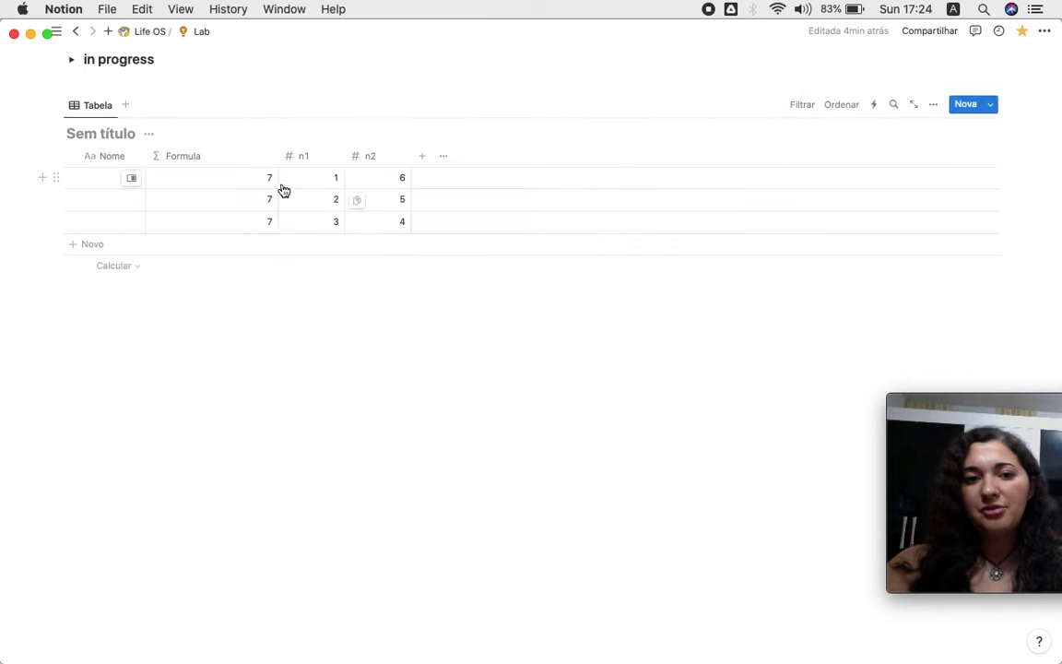
# Change the n2 values to 2 in the second row and 6 in the third row.
pyautogui.click(397, 200)
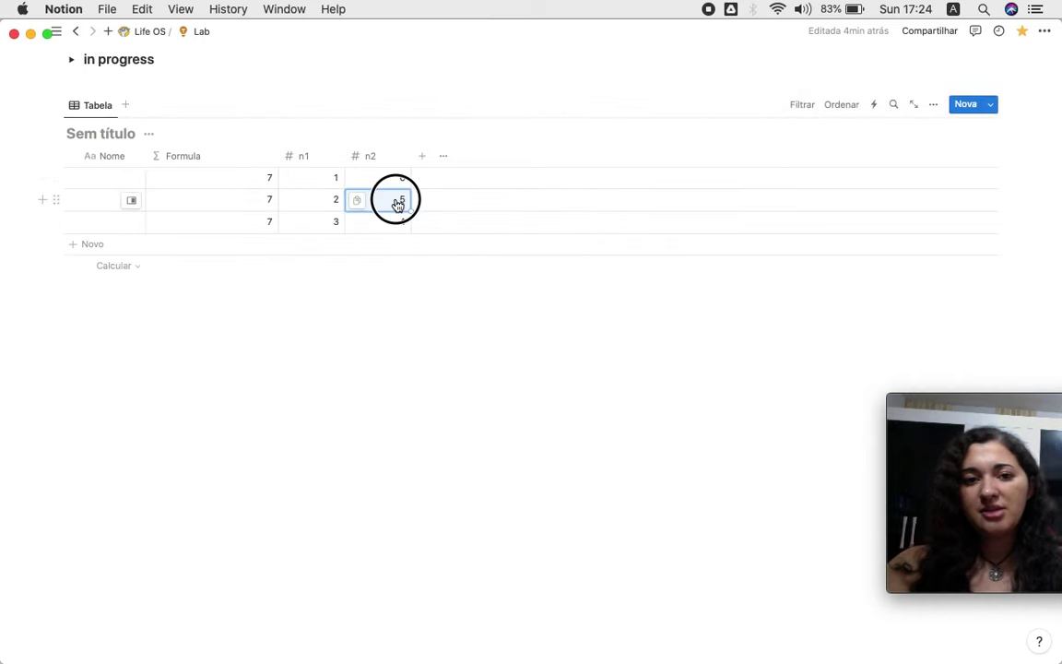
pyautogui.write('2')
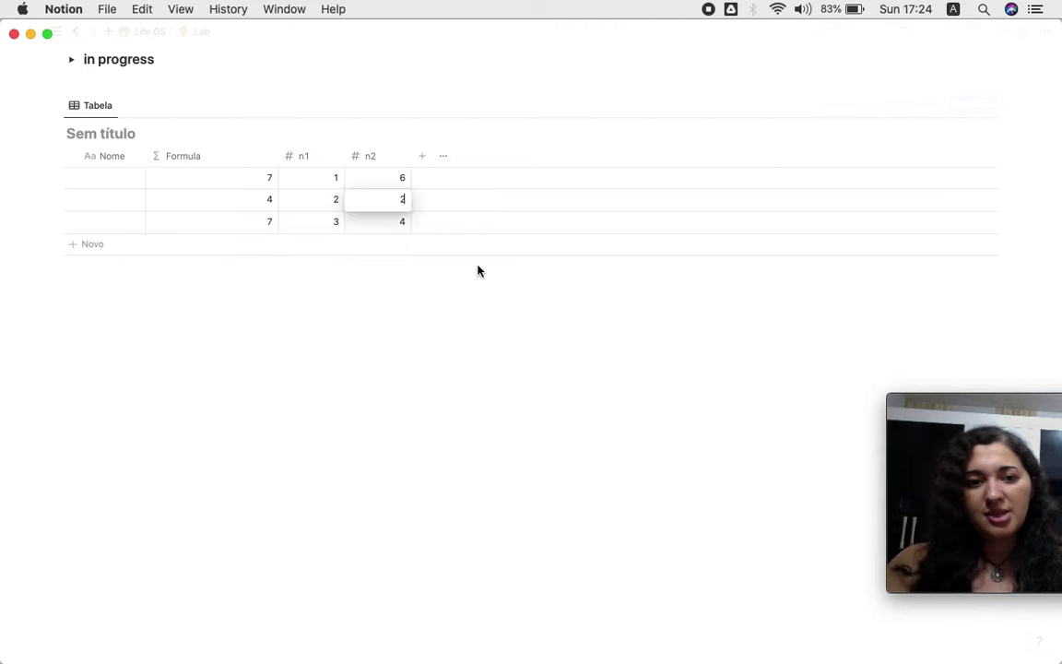
pyautogui.press('Return')
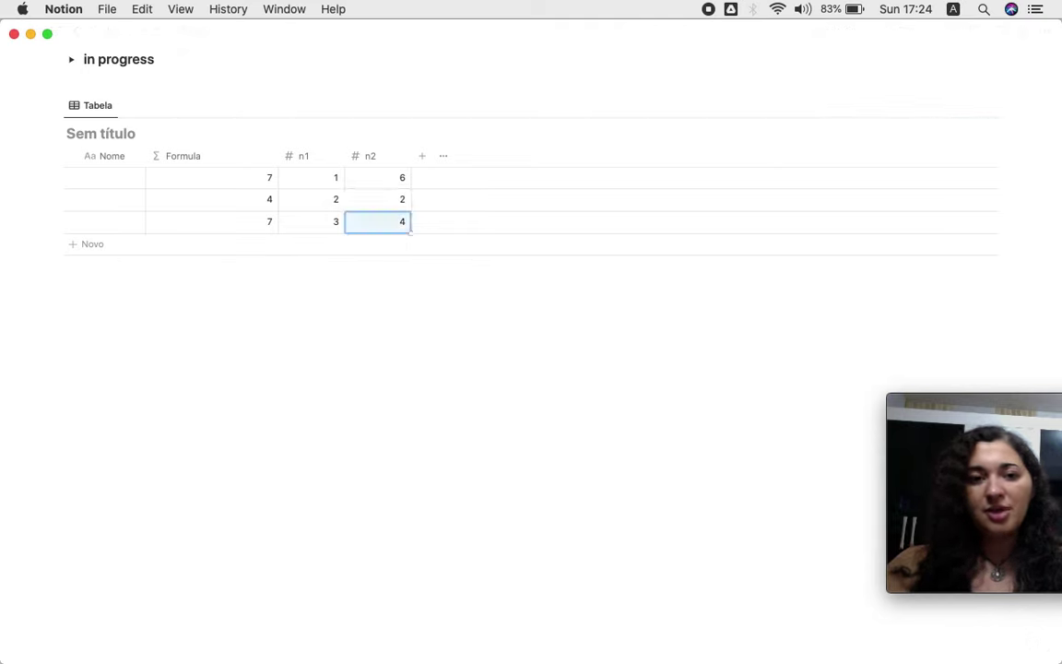
pyautogui.write('6')
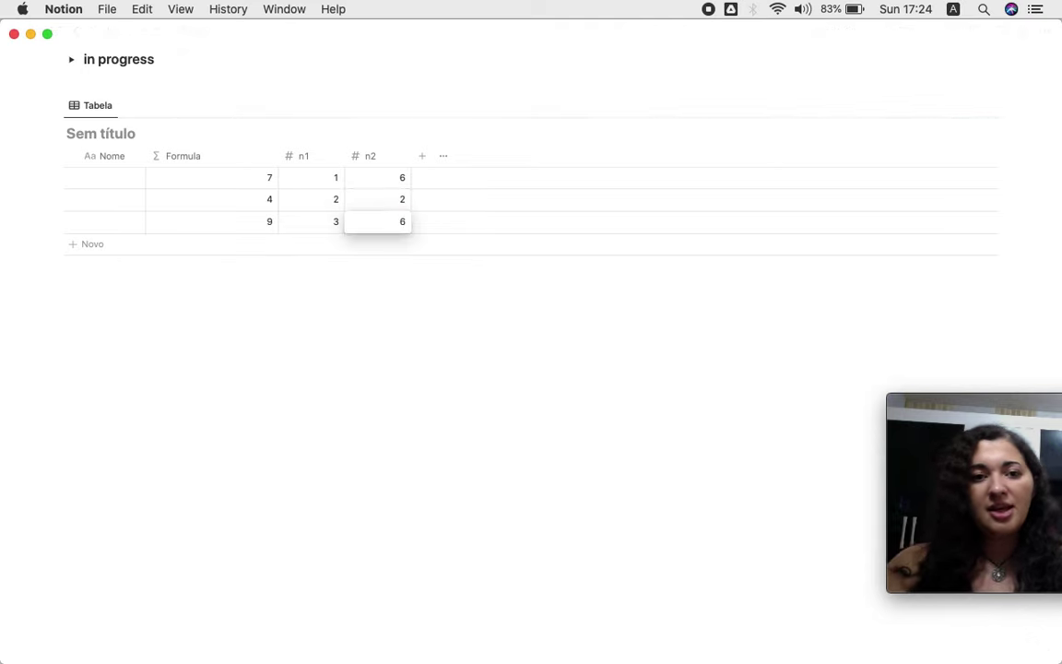
pyautogui.press('Return')
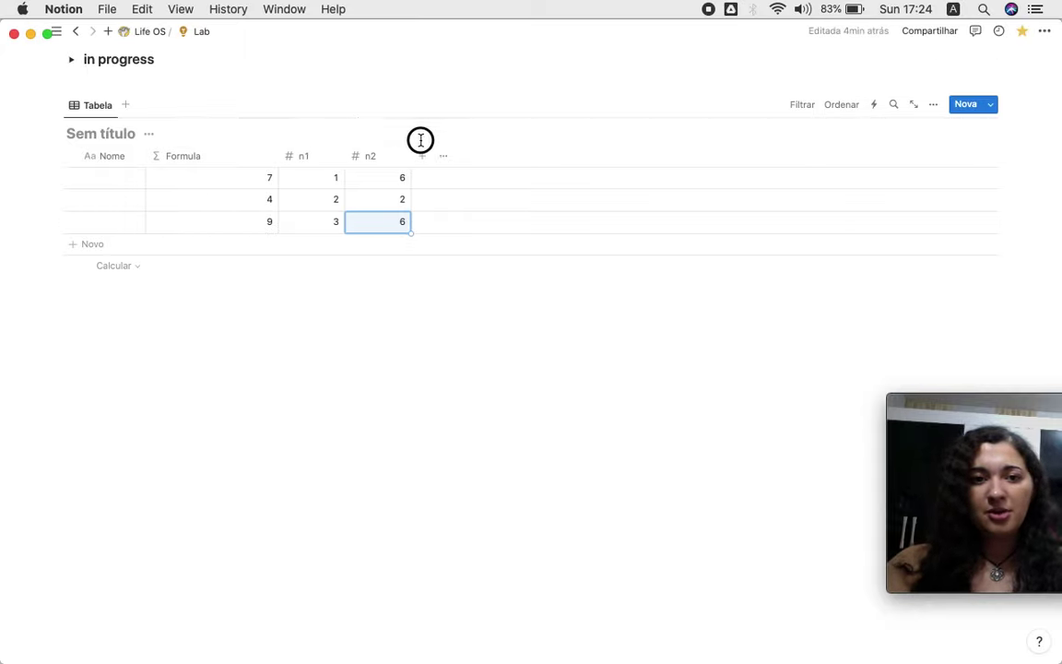
# Move the Formula column after n2, then change its expression to (n1 + n2) * 2 and save it.
pyautogui.moveTo(229, 158); pyautogui.dragTo(321, 164)
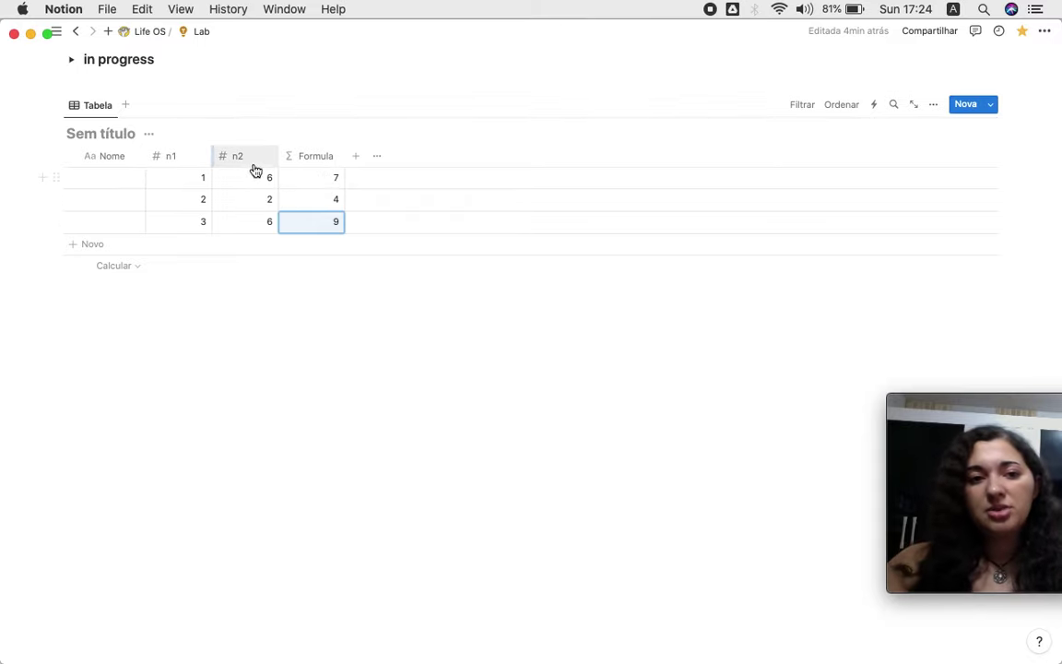
pyautogui.click(312, 178)
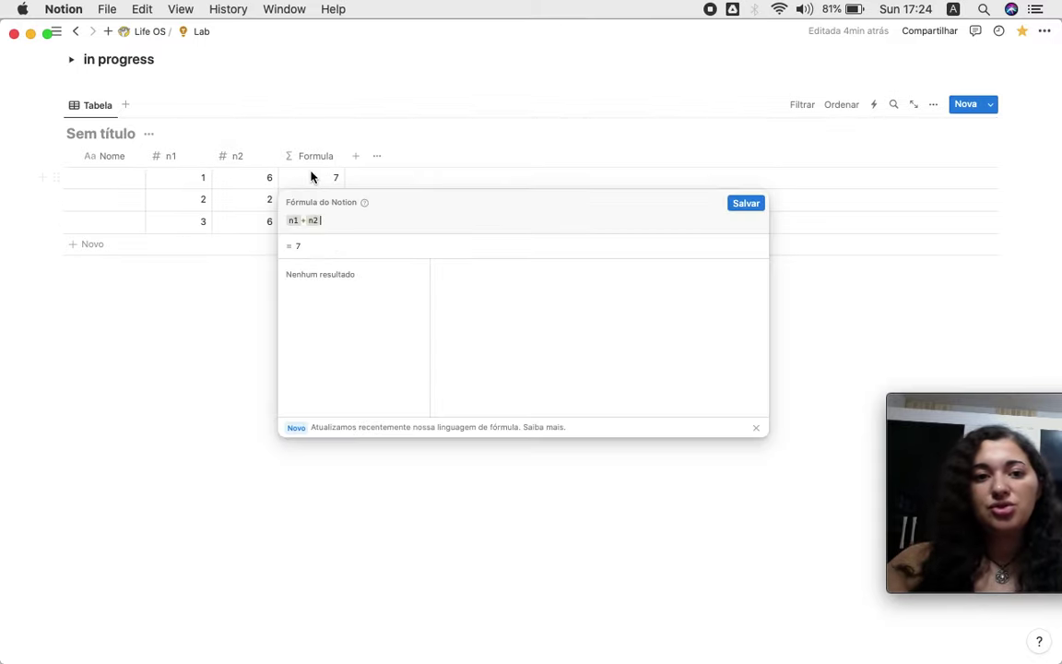
pyautogui.click(301, 223)
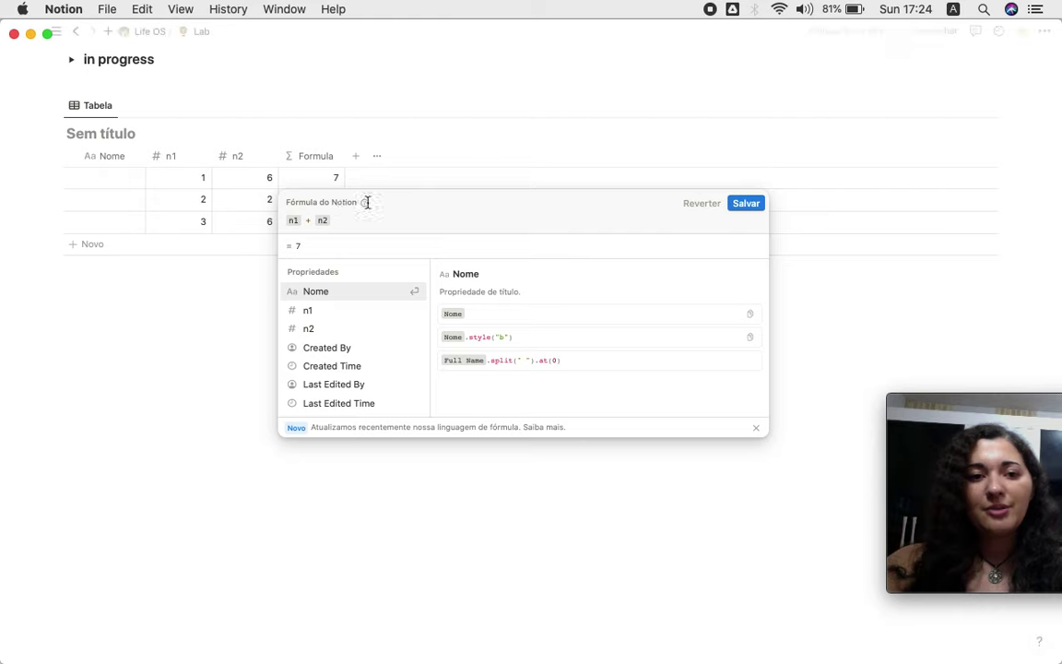
pyautogui.click(407, 221)
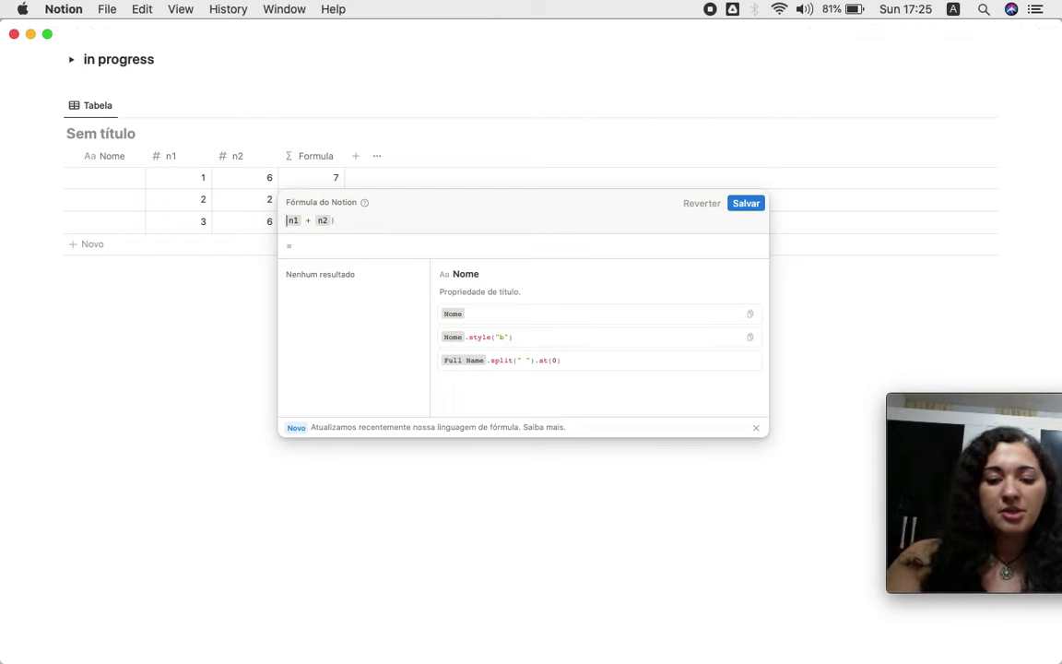
pyautogui.write('(')
pyautogui.press('super+Right')
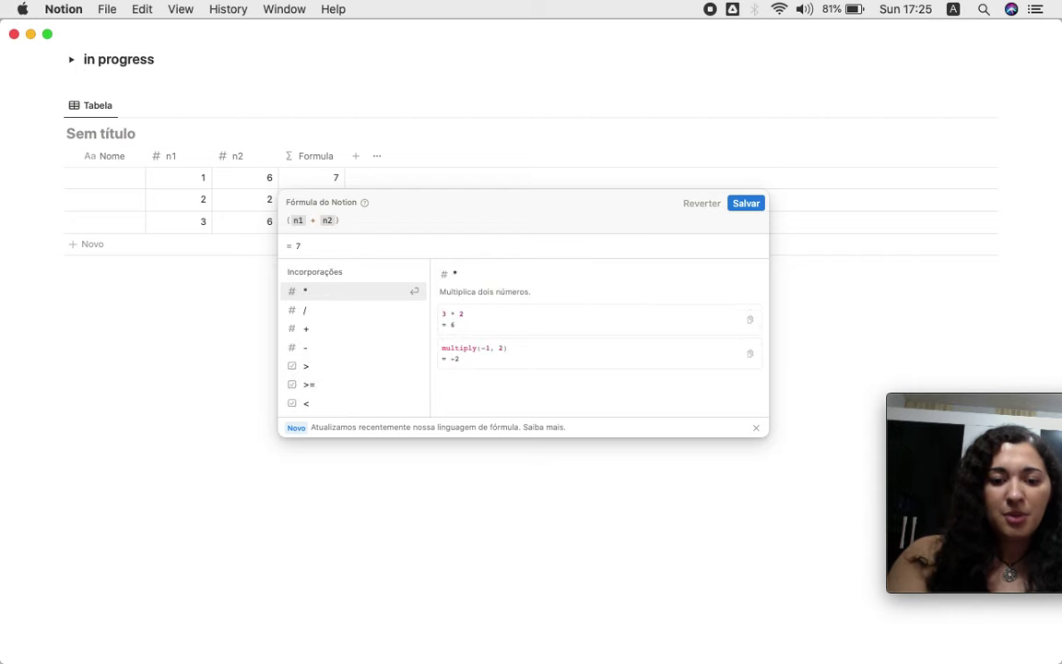
pyautogui.write('* ')
pyautogui.write('2')
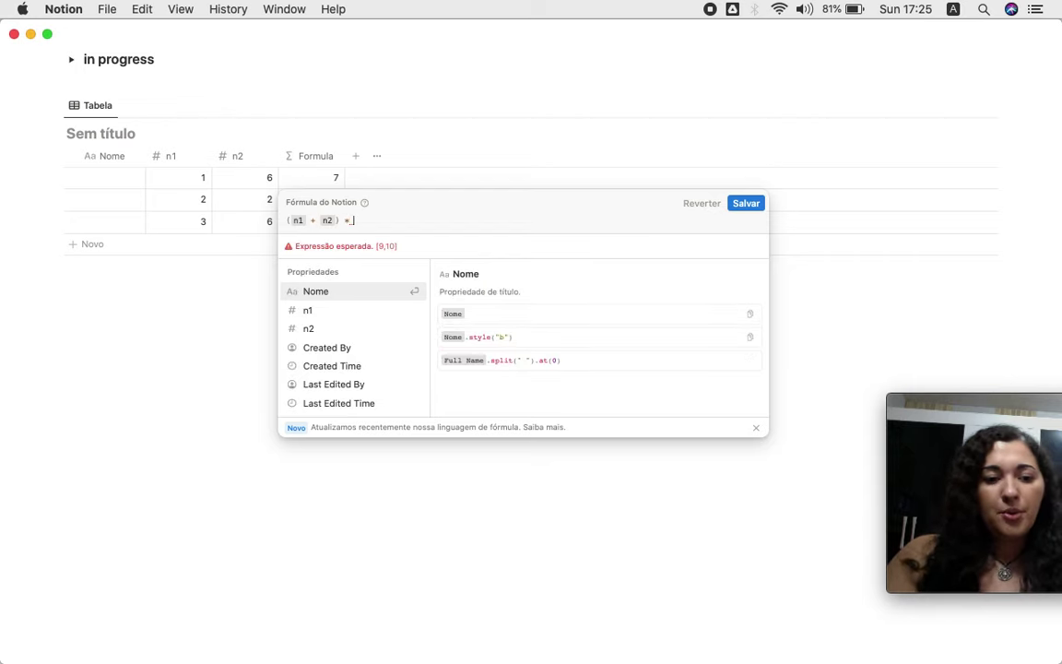
pyautogui.click(730, 207)
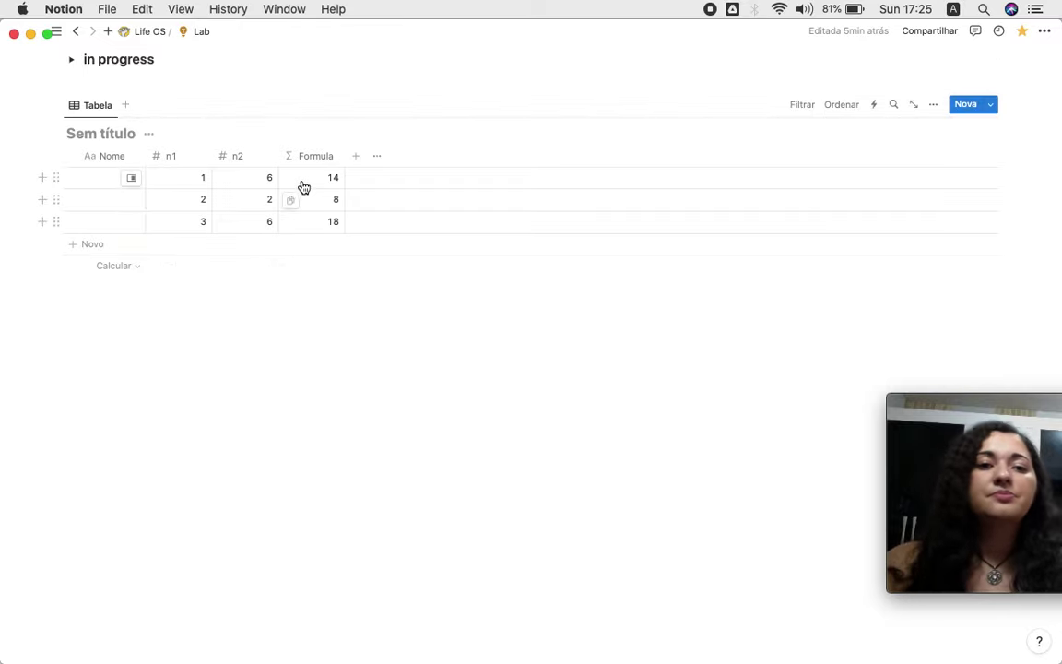
# Add a second formula property to the table, keeping the default name Fórmula.
pyautogui.click(357, 156)
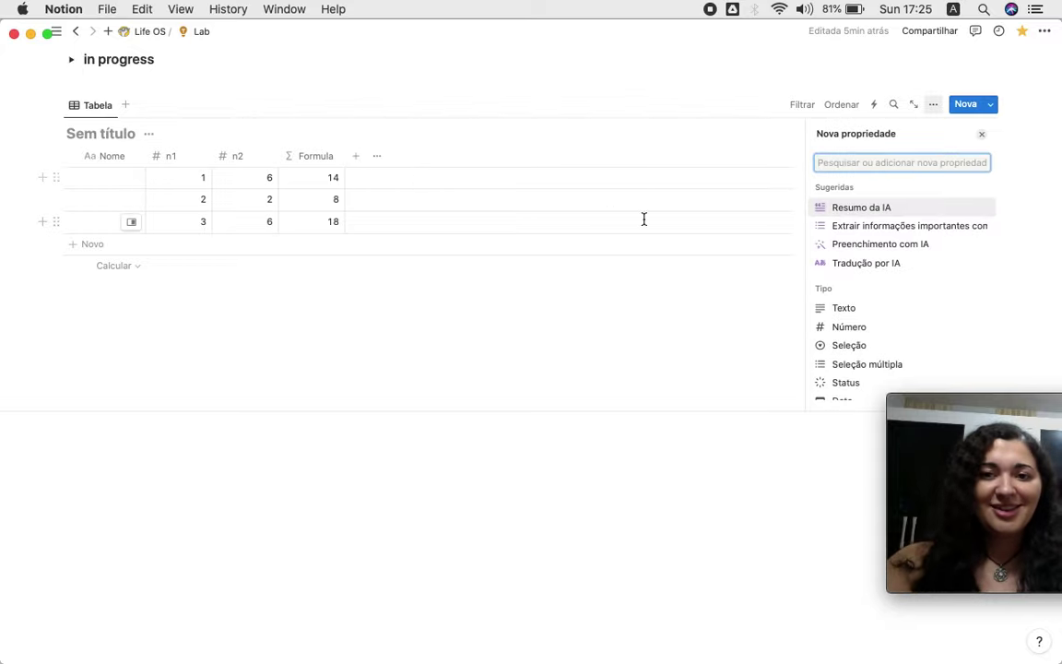
pyautogui.scroll(-4, 844, 295)
pyautogui.scroll(-2, 848, 305)
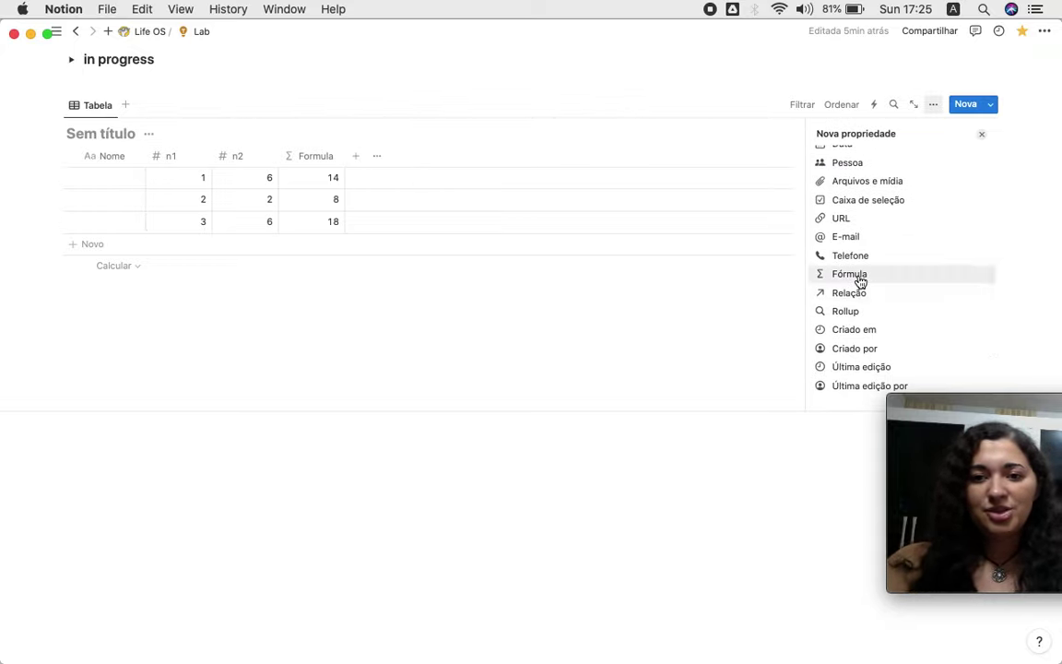
pyautogui.click(859, 277)
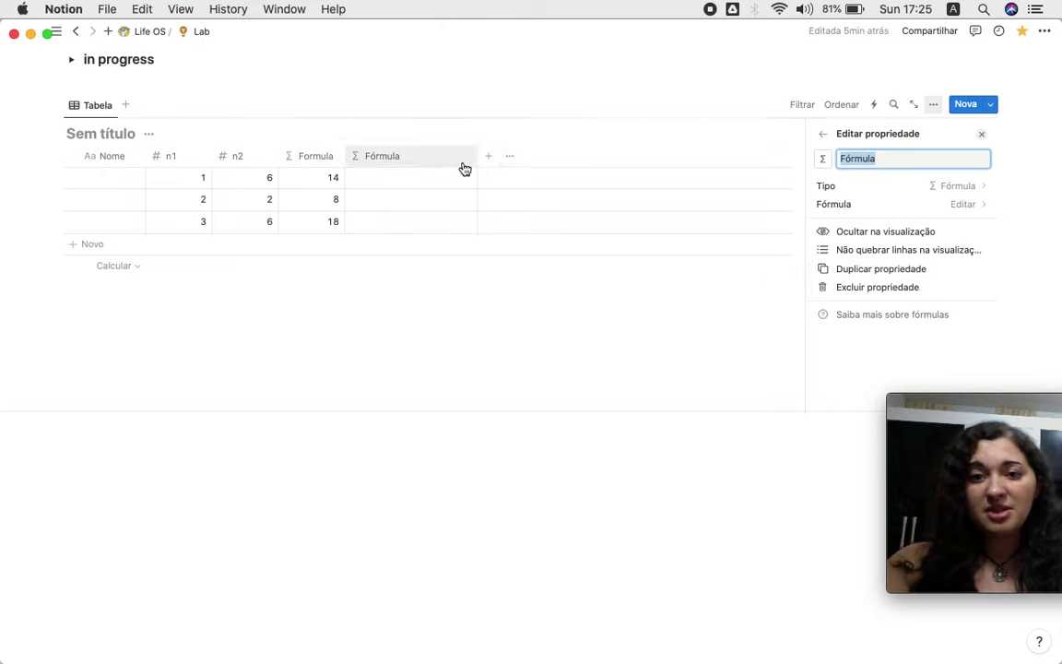
# Set the new Fórmula property's expression to Formula / 2, save it, and narrow its column.
pyautogui.click(429, 185)
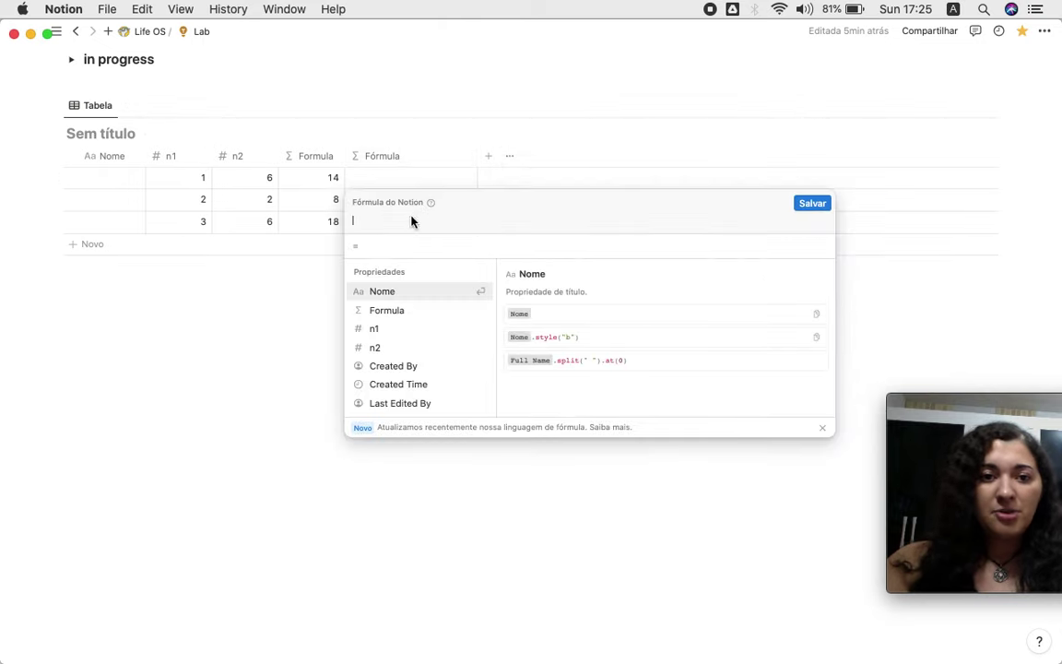
pyautogui.click(396, 314)
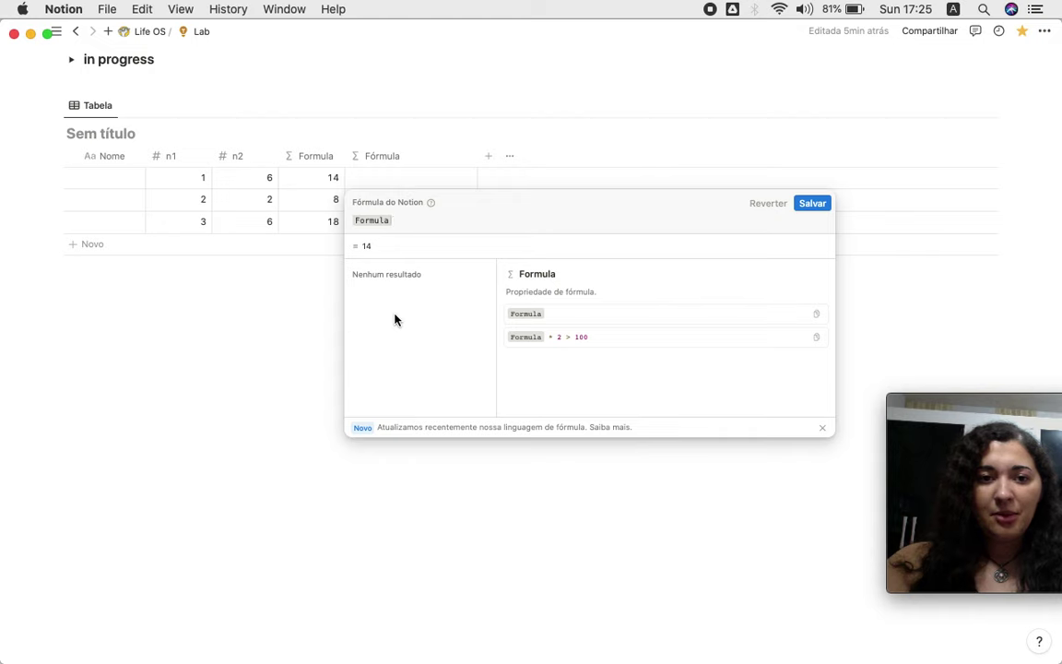
pyautogui.write('/')
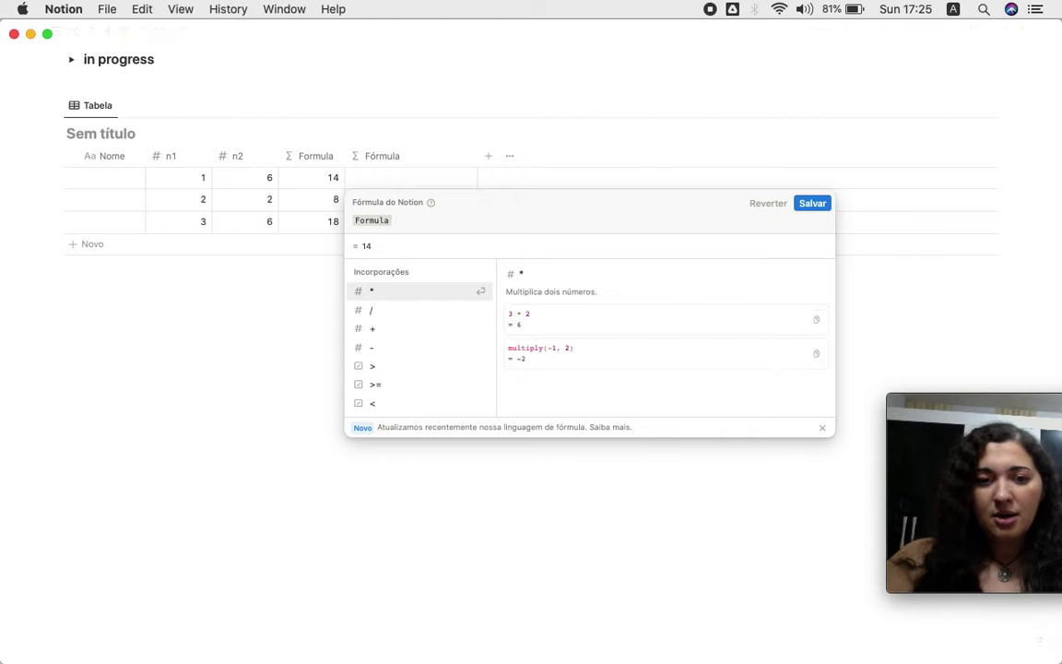
pyautogui.write(' 2')
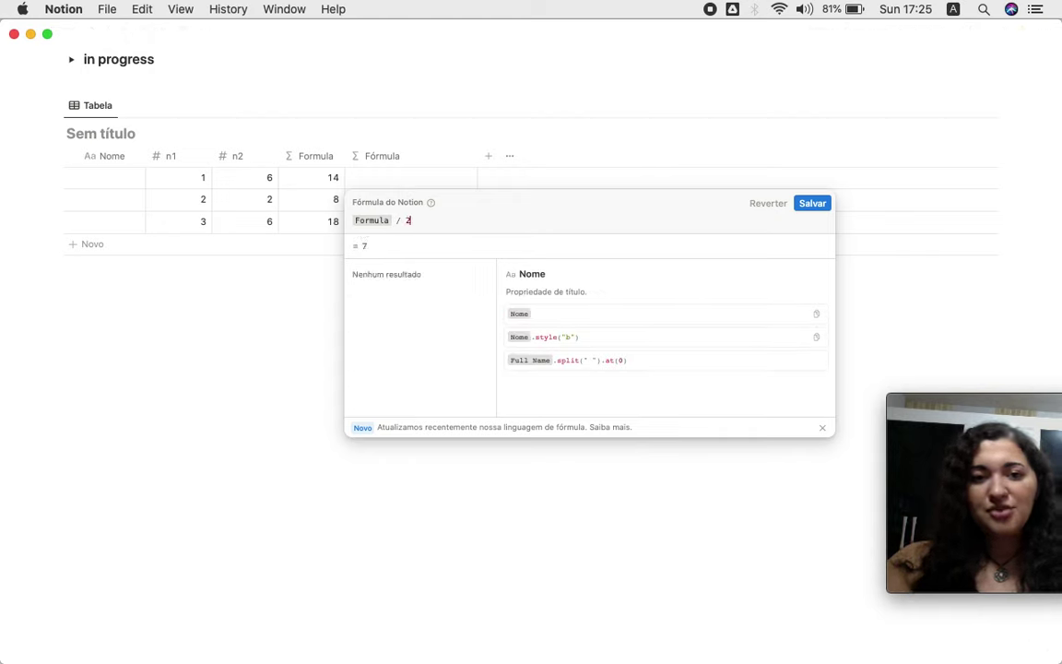
pyautogui.click(812, 203)
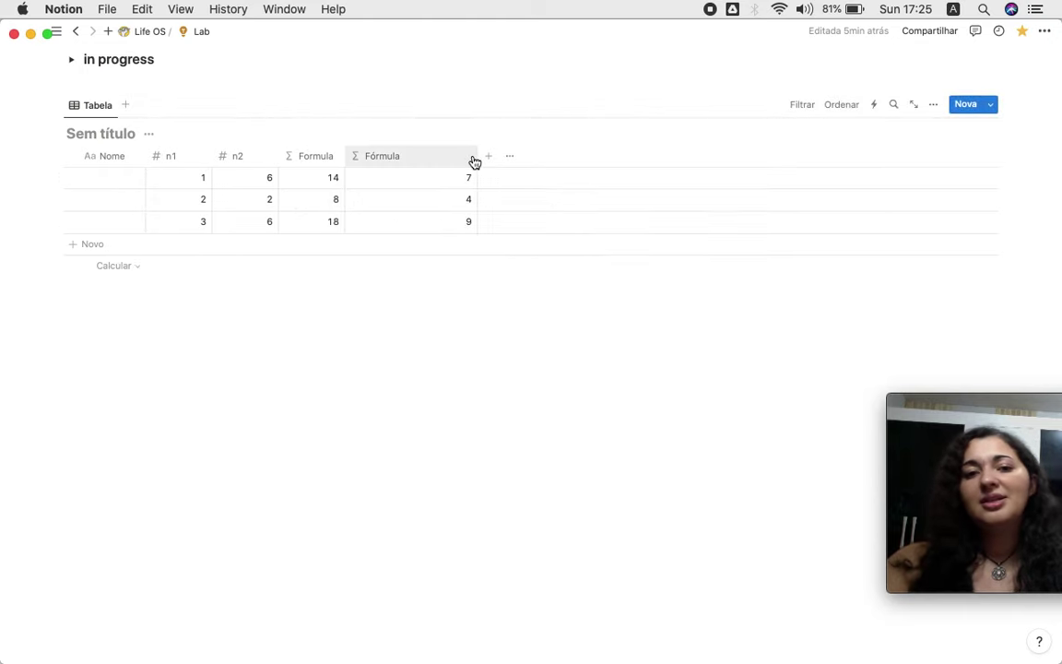
pyautogui.moveTo(478, 157); pyautogui.dragTo(396, 161)
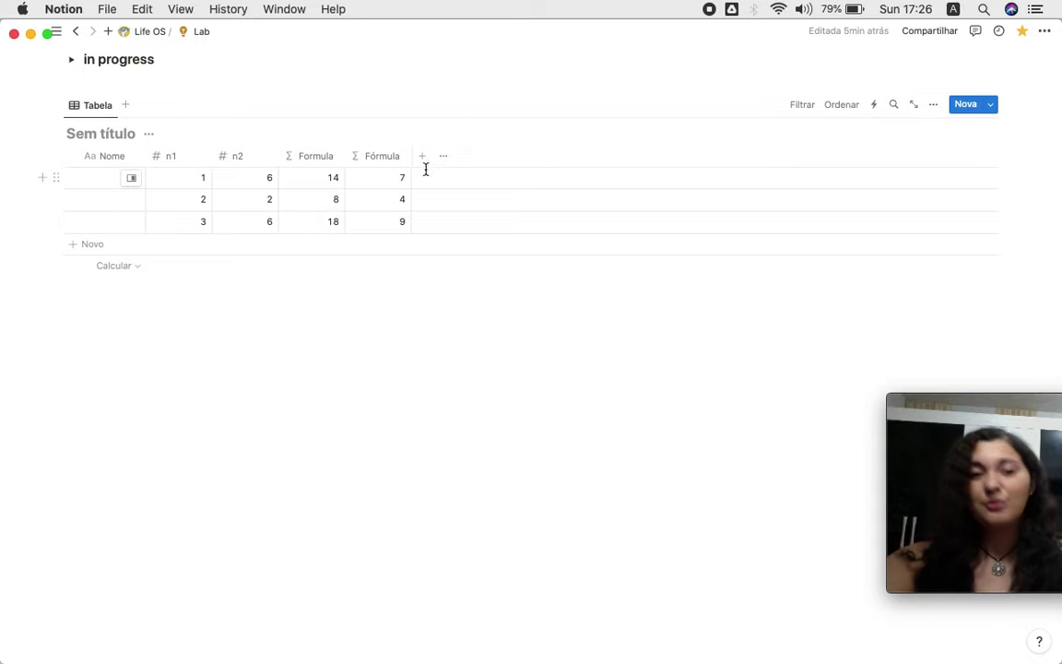
# Reopen the Fórmula property's expression and clear it completely.
pyautogui.click(377, 184)
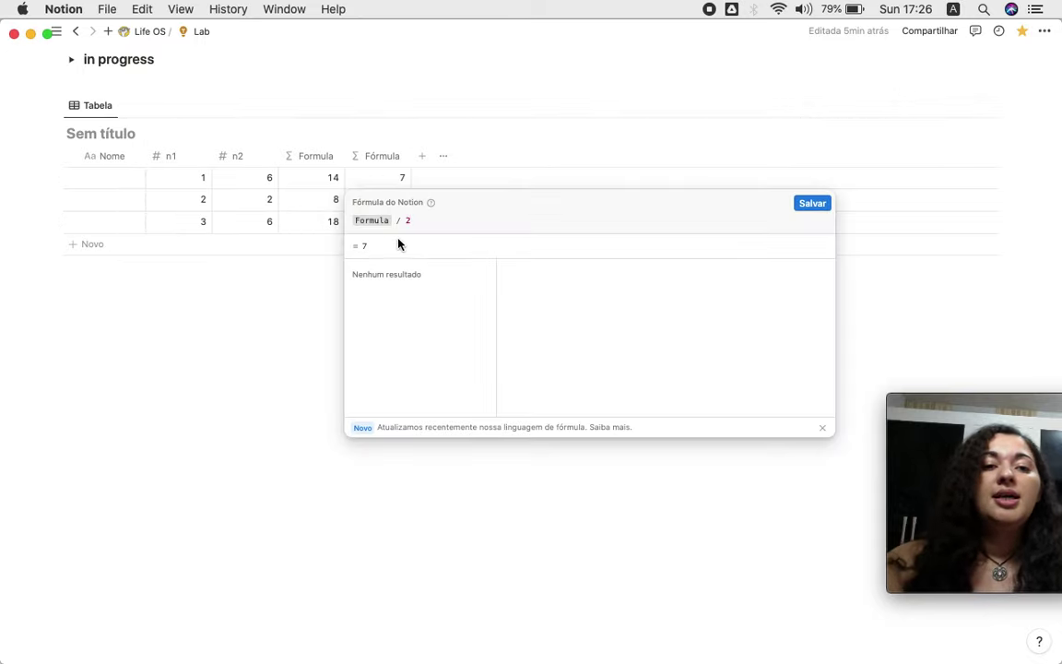
pyautogui.press('super+a')
pyautogui.press('BackSpace')
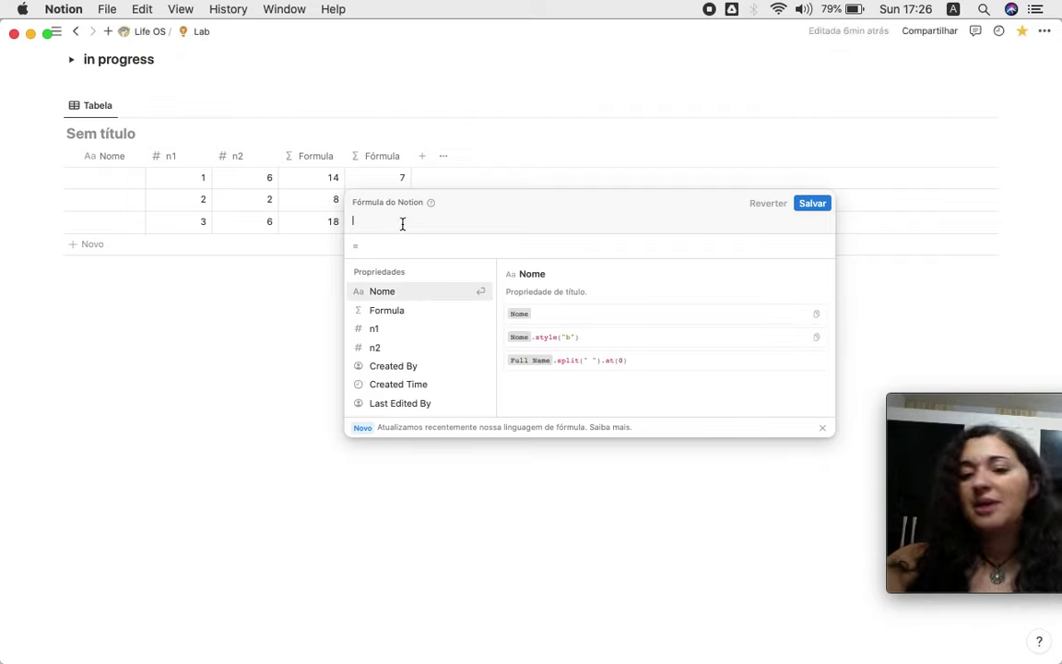
pyautogui.write('4')
pyautogui.press('BackSpace')
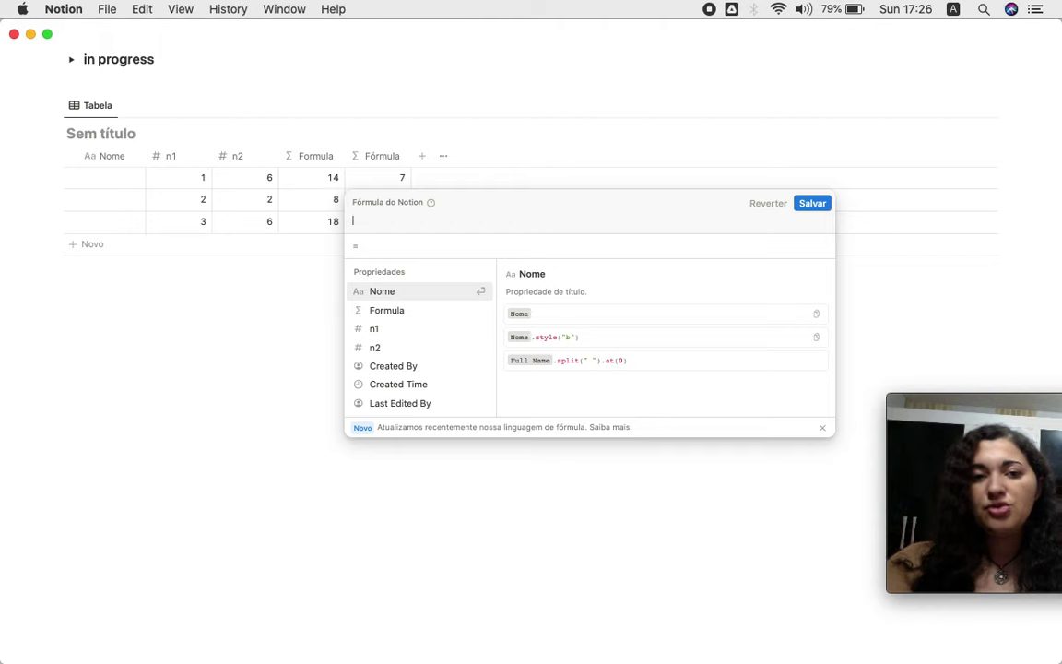
pyautogui.write('4')
pyautogui.press('BackSpace')
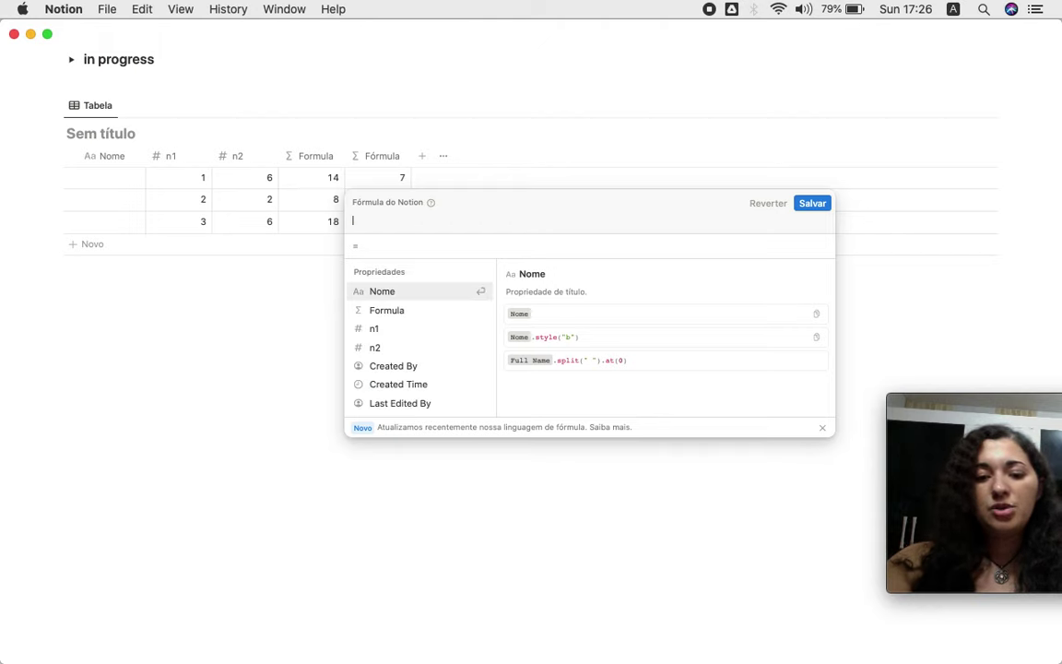
pyautogui.write('+')
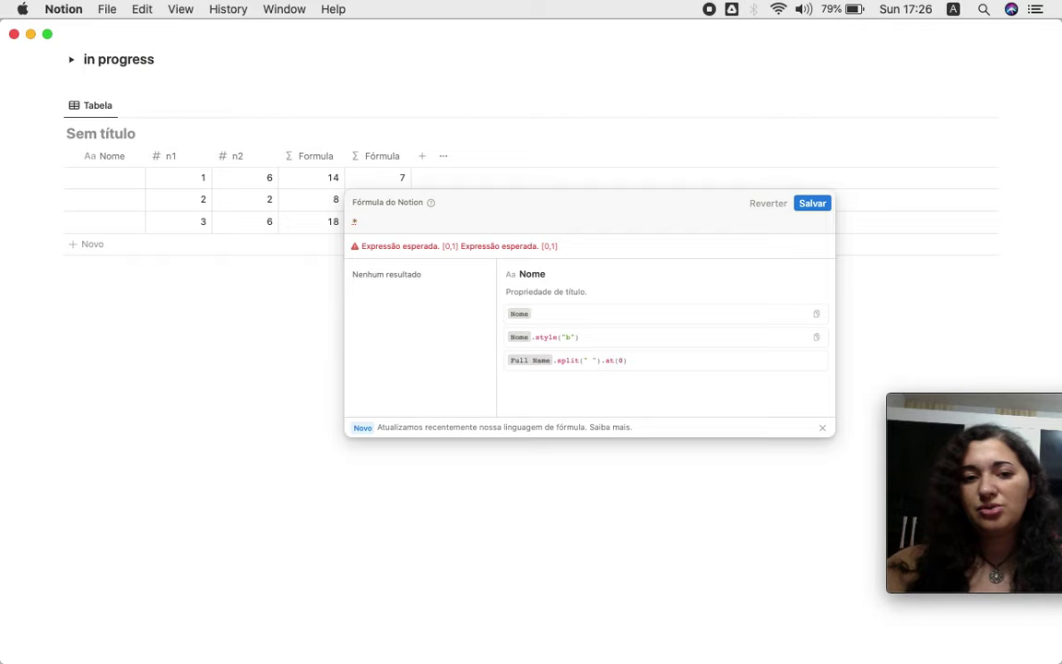
pyautogui.press('BackSpace')
# Examine the properties the formula editor offers for reference, including the Created and Last Edited ones.
pyautogui.scroll(-3, 403, 329)
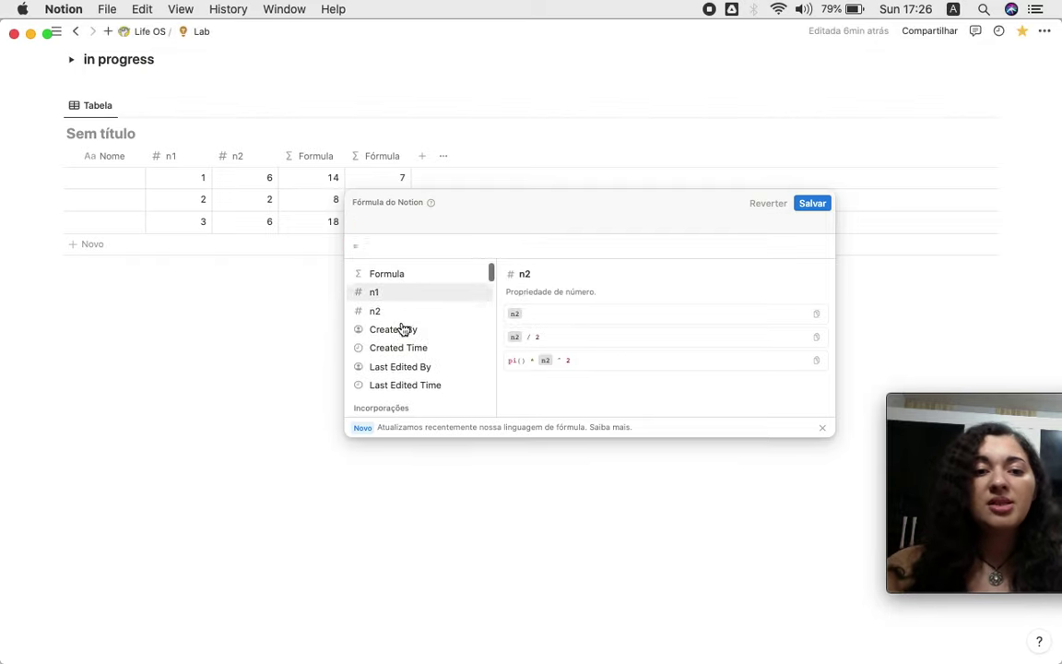
pyautogui.scroll(3, 402, 329)
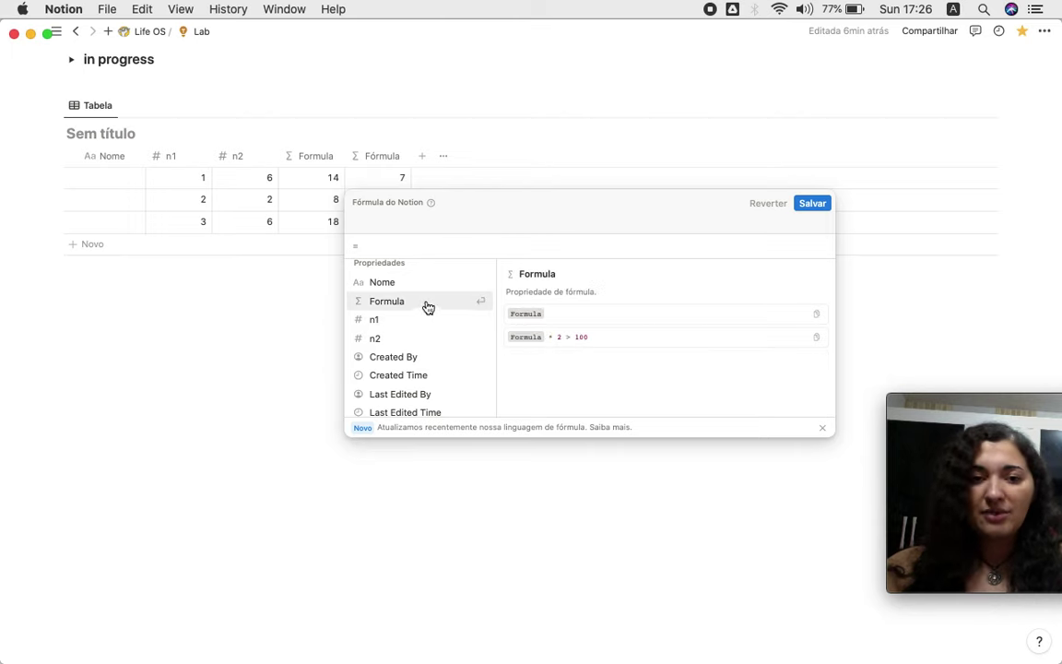
pyautogui.scroll(-1, 409, 332)
pyautogui.scroll(-1, 409, 328)
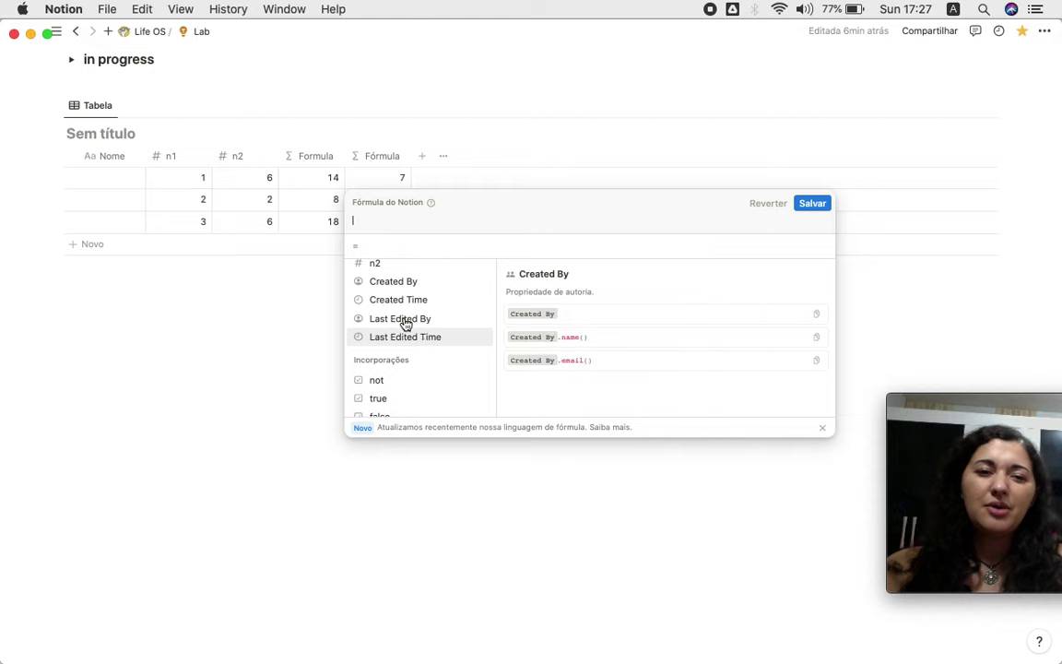
pyautogui.scroll(-6, 415, 377)
pyautogui.scroll(3, 414, 377)
pyautogui.scroll(4, 415, 380)
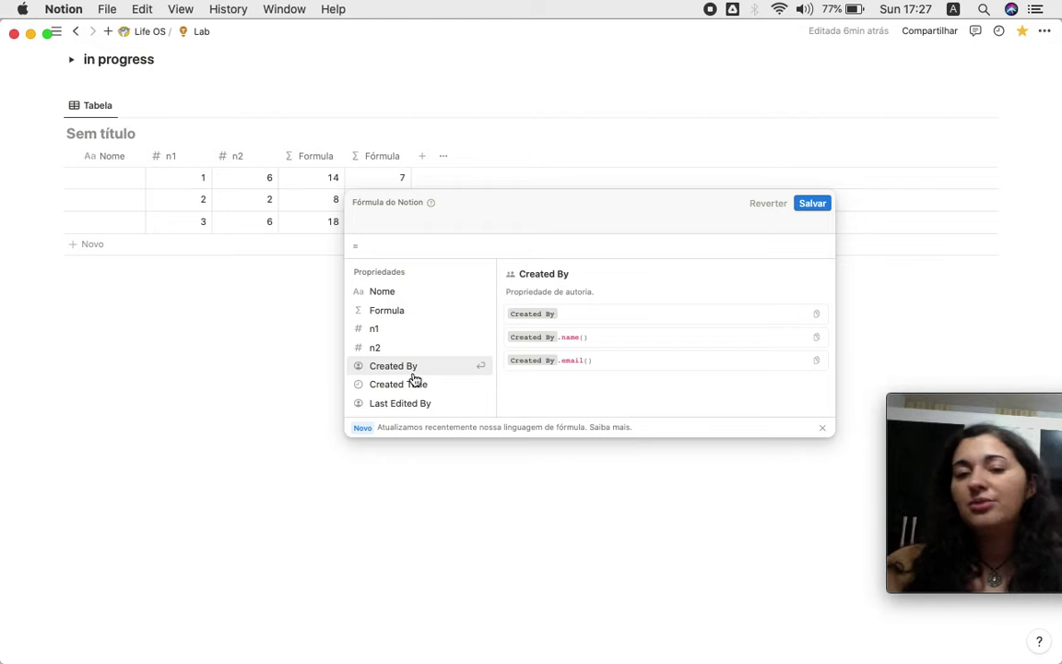
# Review the formula editor's built-ins and functions, such as not, true, if() and ifs(), alongside the property entries and their example expressions.
pyautogui.scroll(-5, 415, 380)
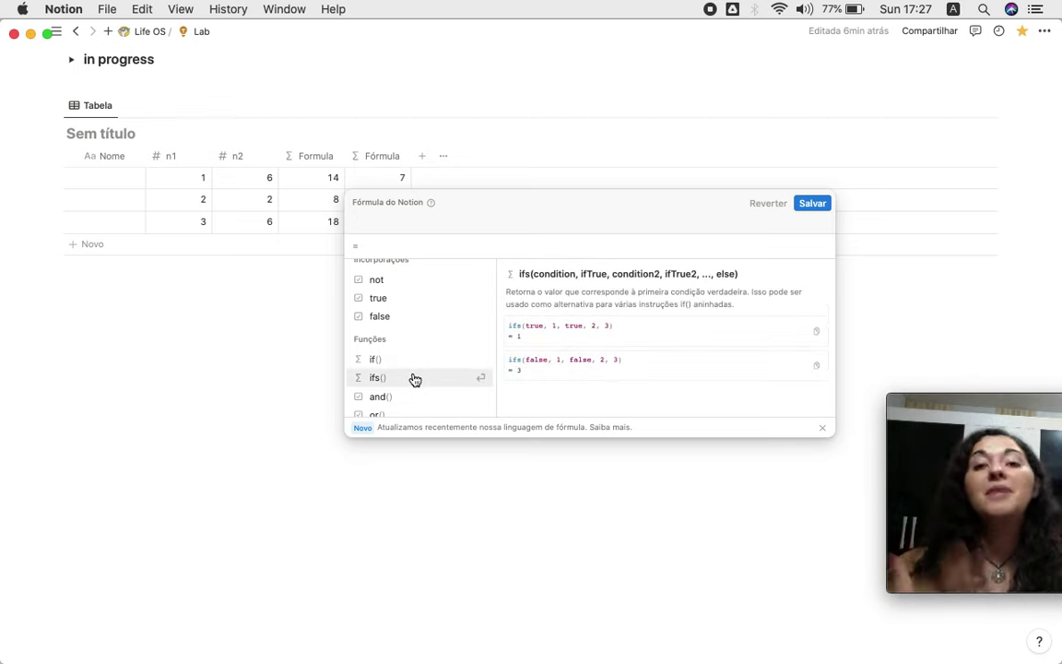
pyautogui.scroll(-15, 415, 380)
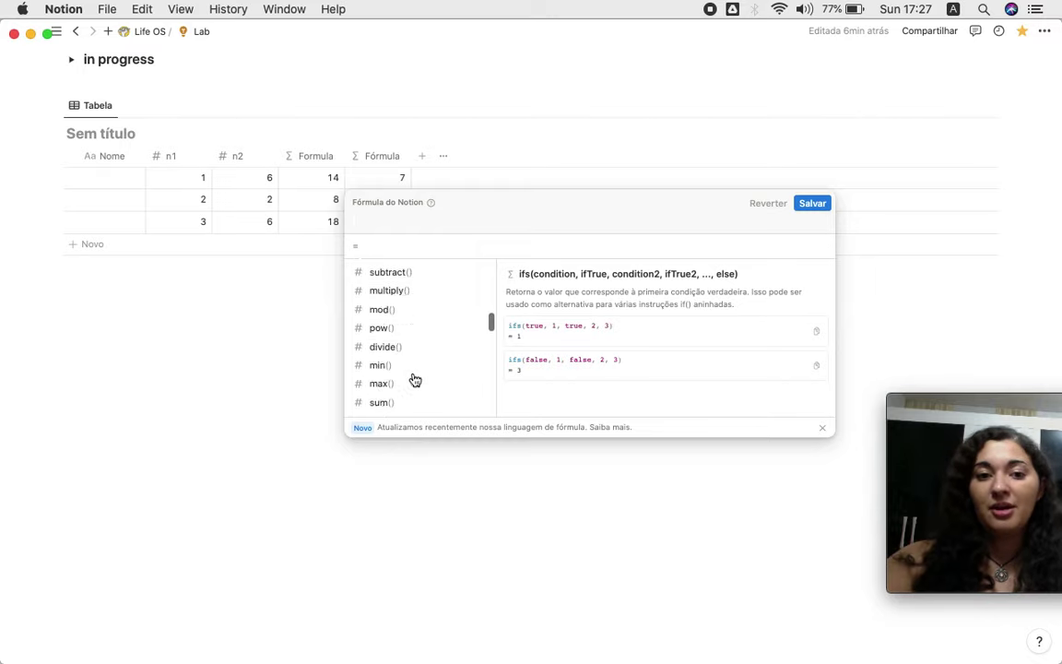
pyautogui.scroll(15, 415, 379)
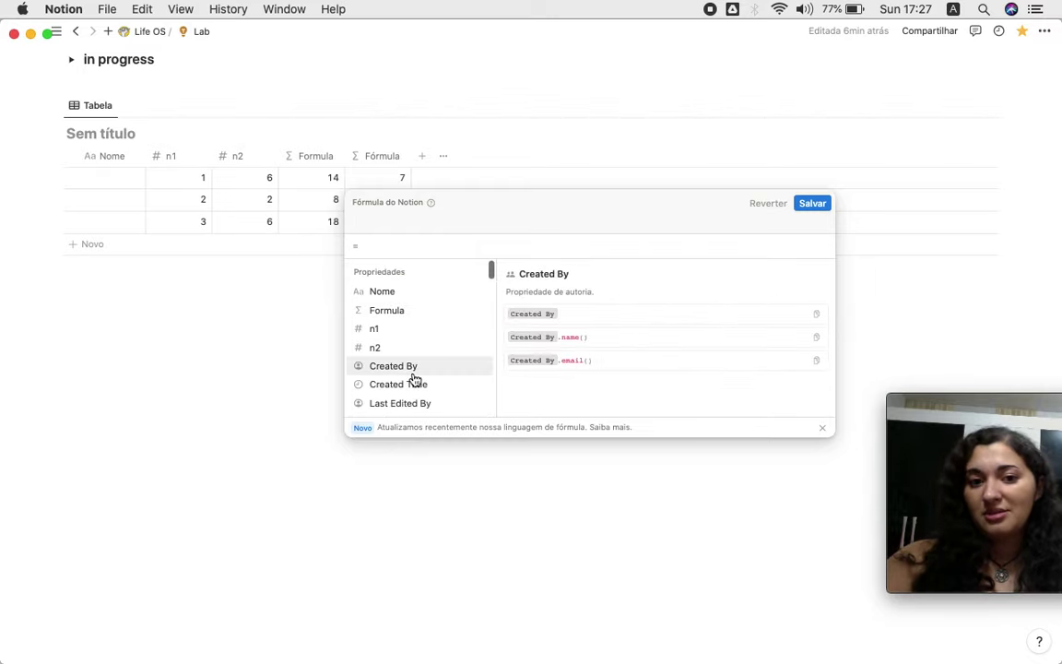
pyautogui.scroll(-8, 415, 380)
pyautogui.scroll(8, 415, 379)
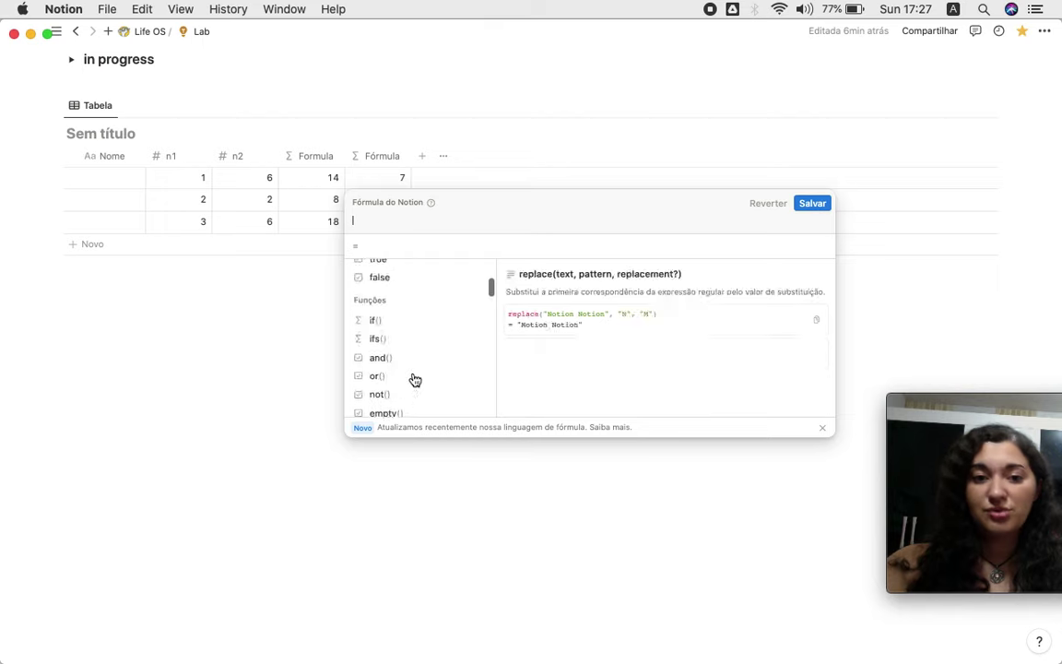
pyautogui.scroll(-4, 415, 380)
pyautogui.scroll(2, 414, 380)
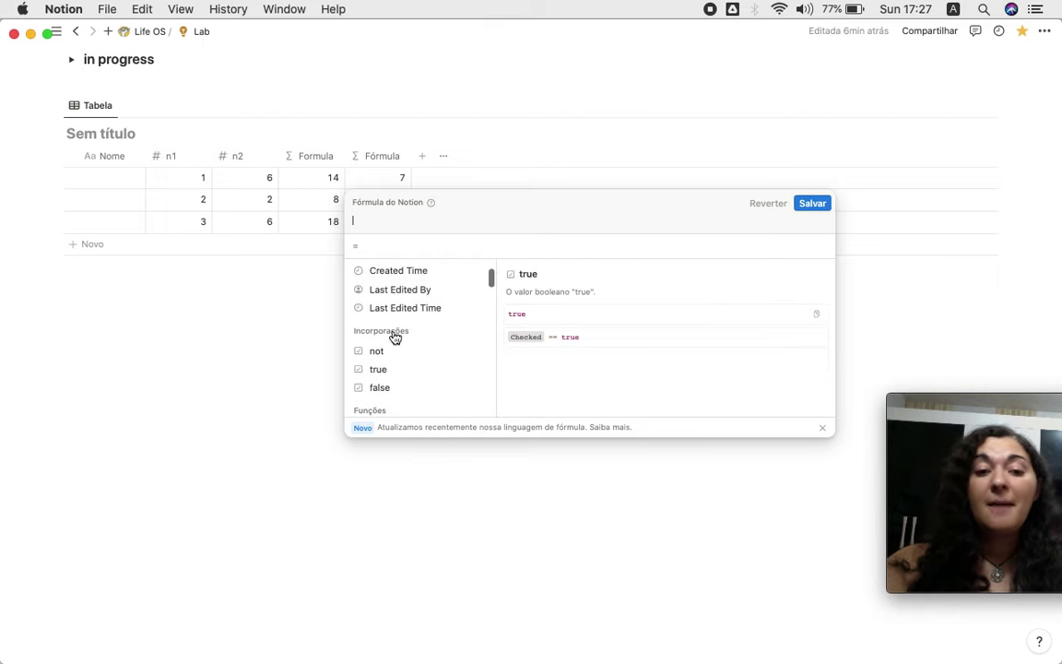
pyautogui.scroll(-5, 397, 383)
pyautogui.scroll(2, 408, 385)
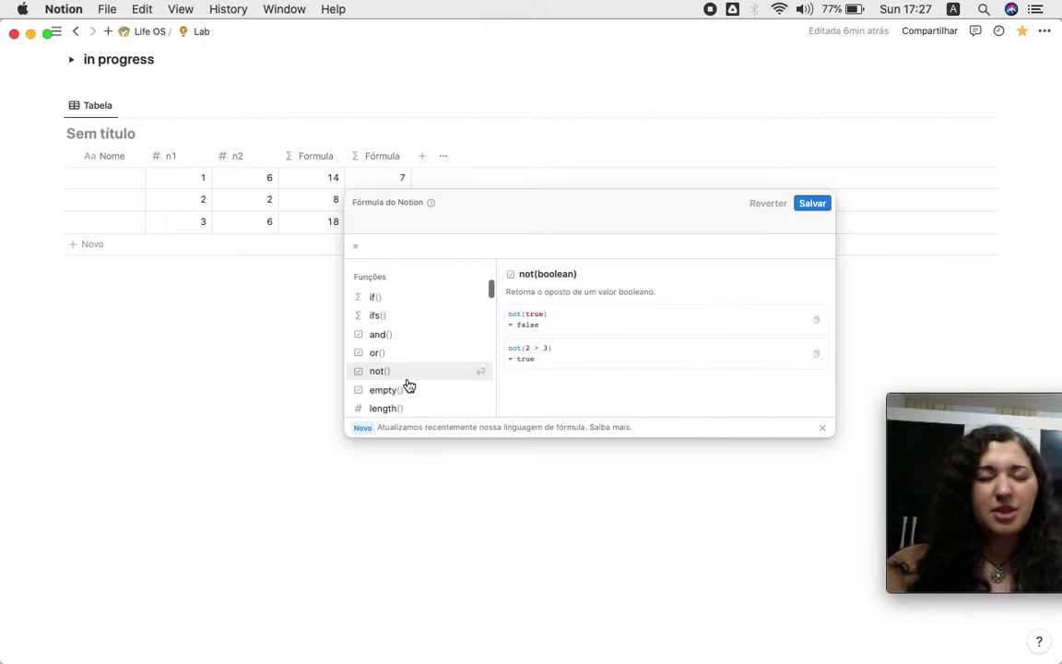
pyautogui.scroll(-3, 408, 385)
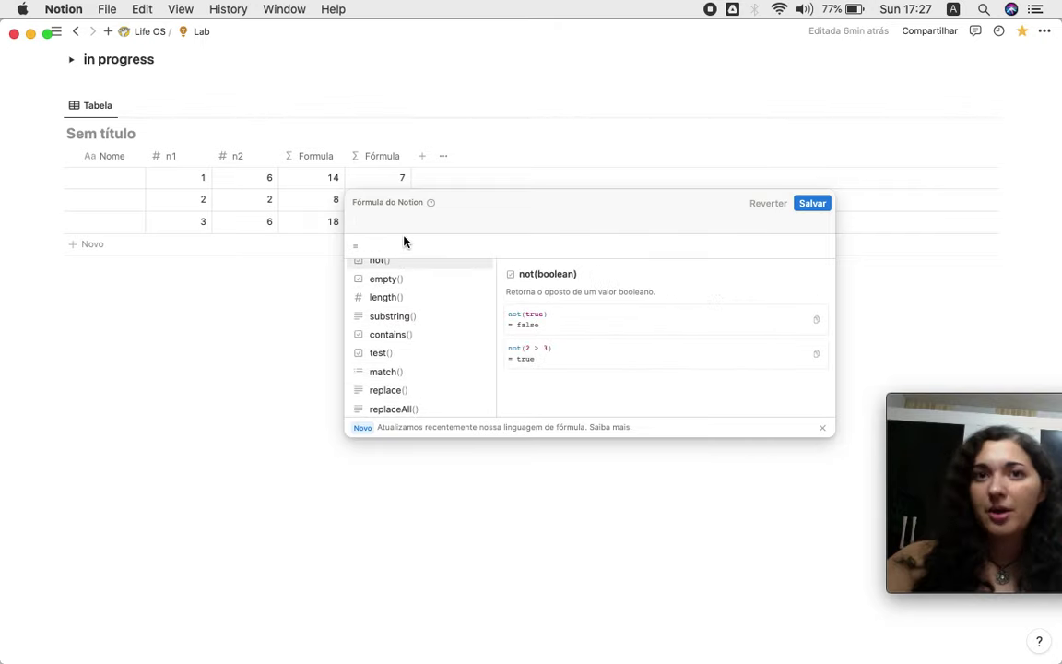
pyautogui.scroll(5, 427, 304)
pyautogui.scroll(-2, 428, 304)
pyautogui.scroll(-2, 429, 304)
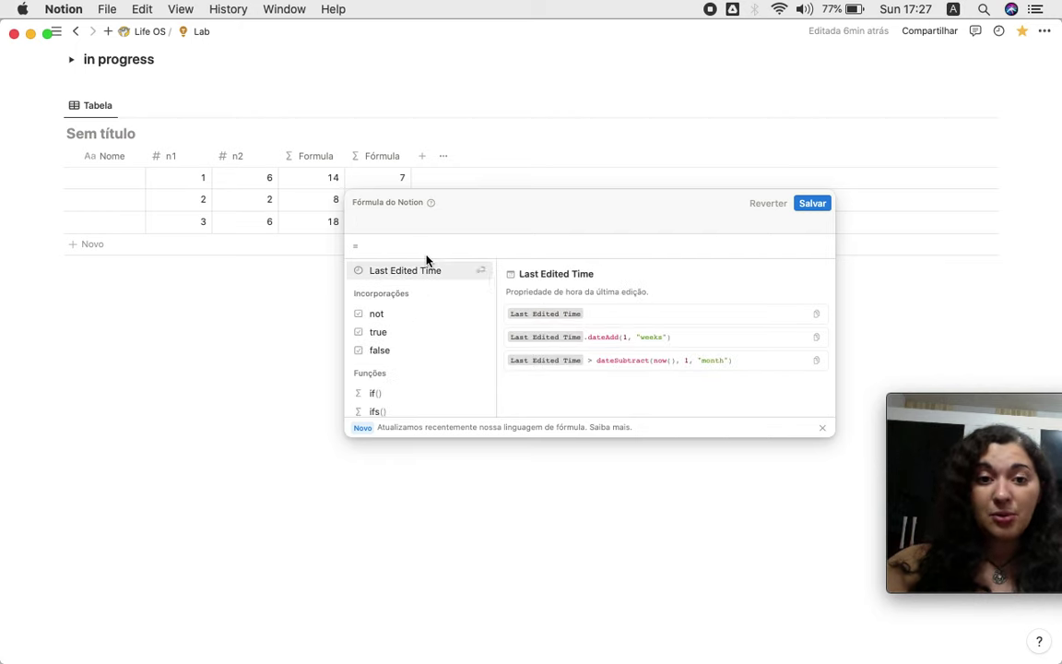
pyautogui.scroll(4, 427, 295)
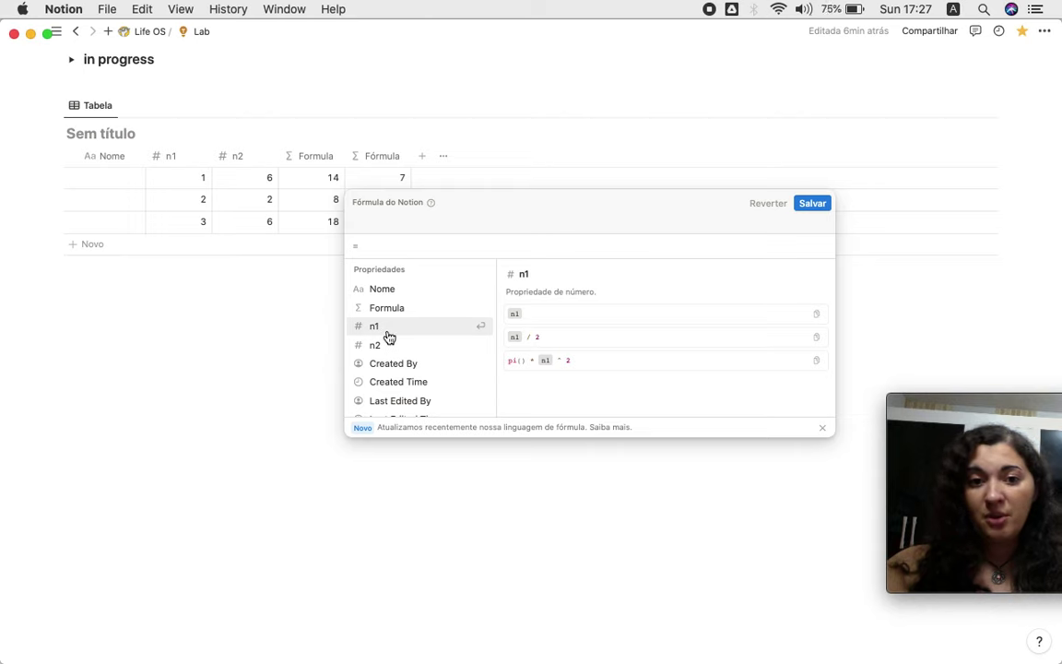
pyautogui.scroll(-1, 399, 365)
pyautogui.scroll(-1, 399, 365)
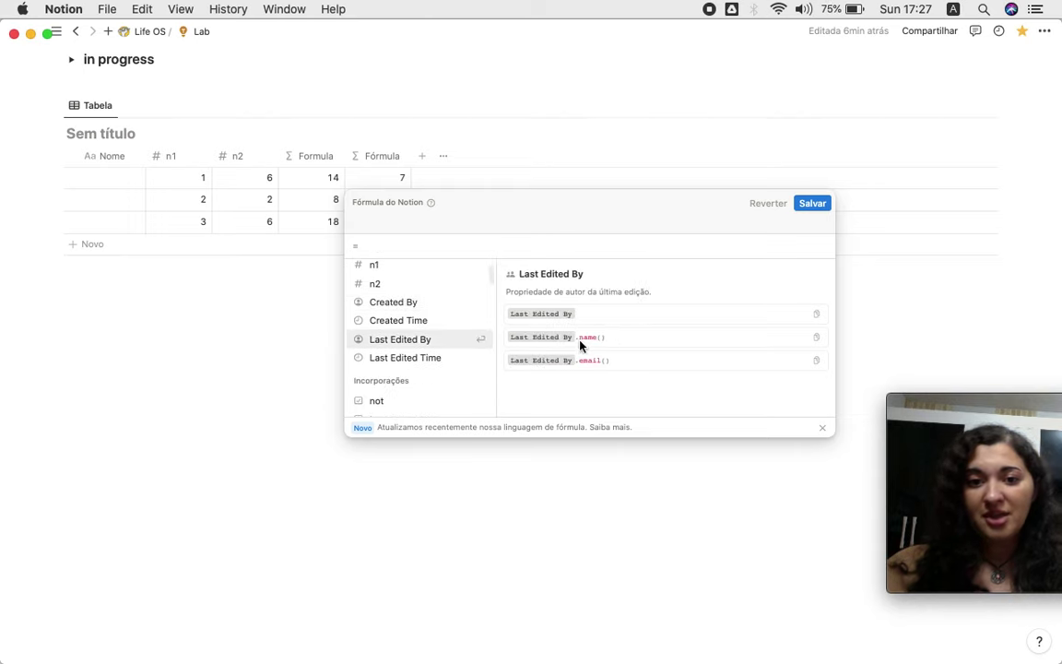
# Examine the formula editor's built-ins not, true and false and its logical functions such as if(), ifs(), and() and or().
pyautogui.scroll(-7, 402, 333)
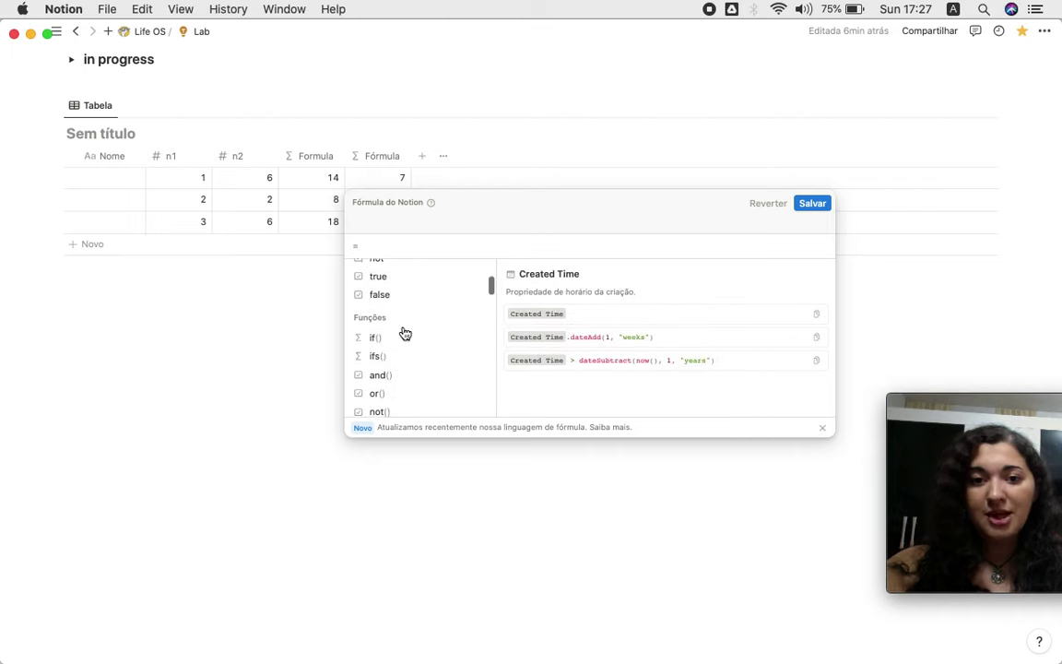
pyautogui.scroll(4, 403, 333)
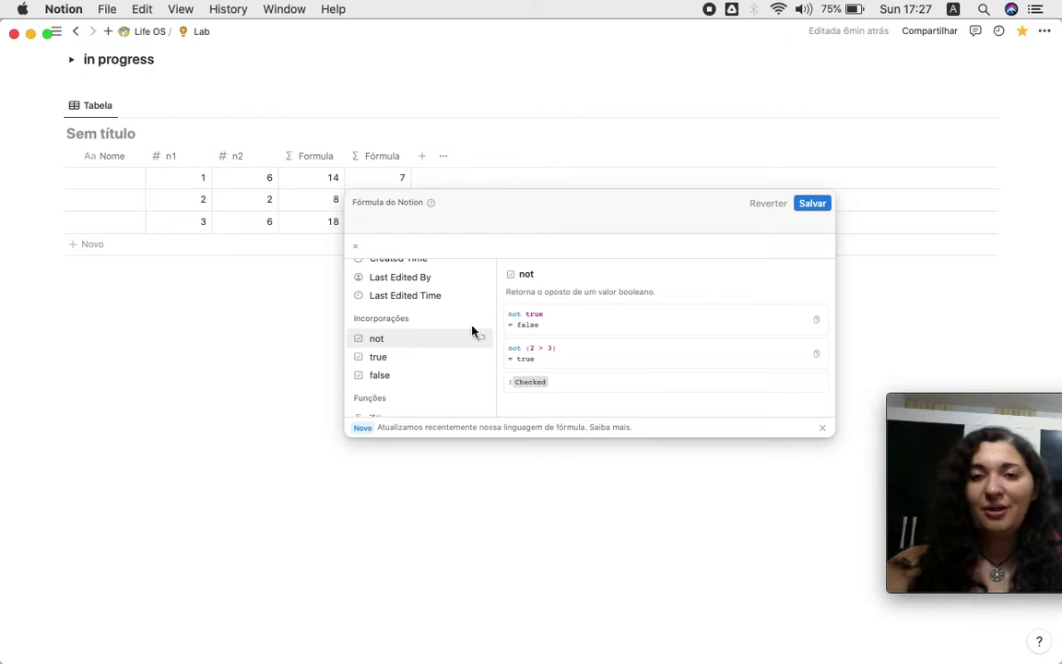
pyautogui.scroll(-1, 444, 336)
pyautogui.scroll(-3, 443, 336)
pyautogui.scroll(2, 443, 337)
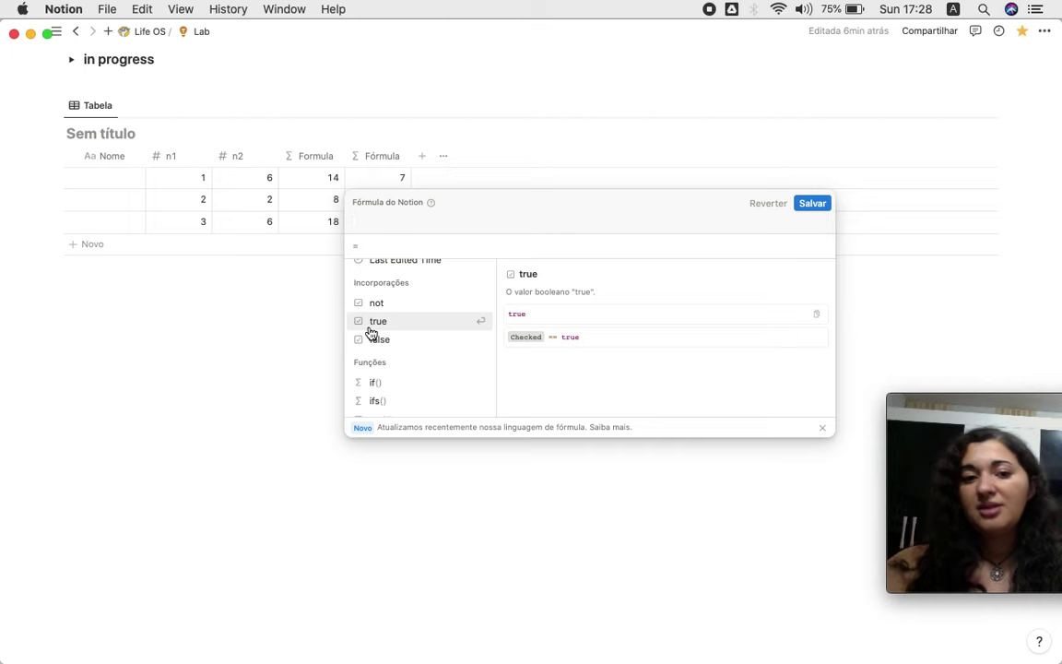
pyautogui.scroll(-2, 385, 344)
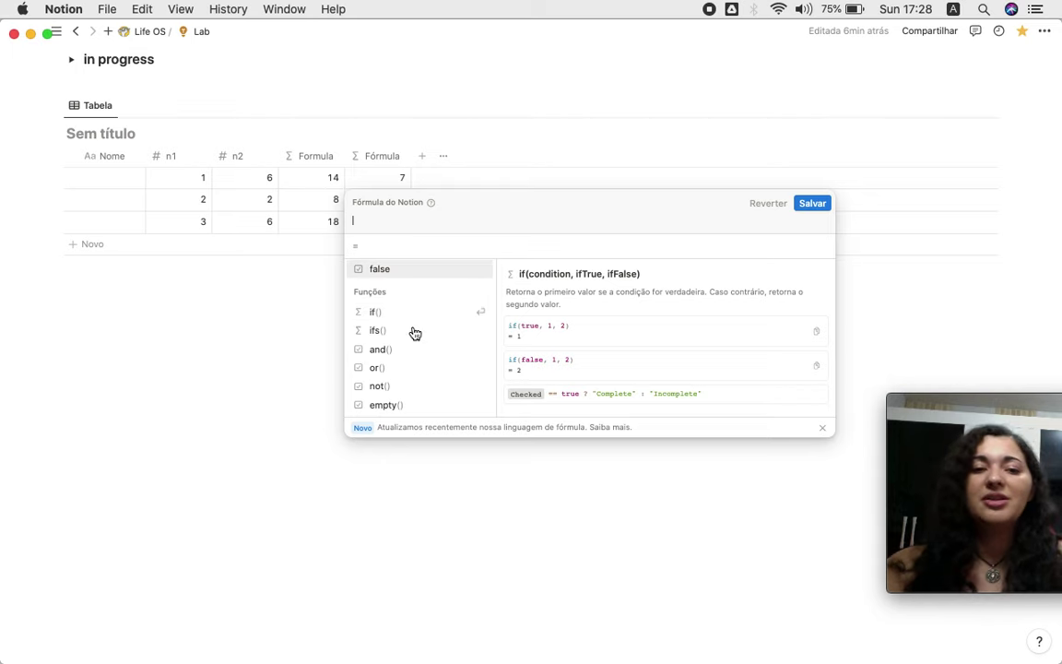
pyautogui.scroll(-2, 408, 375)
pyautogui.scroll(-3, 409, 376)
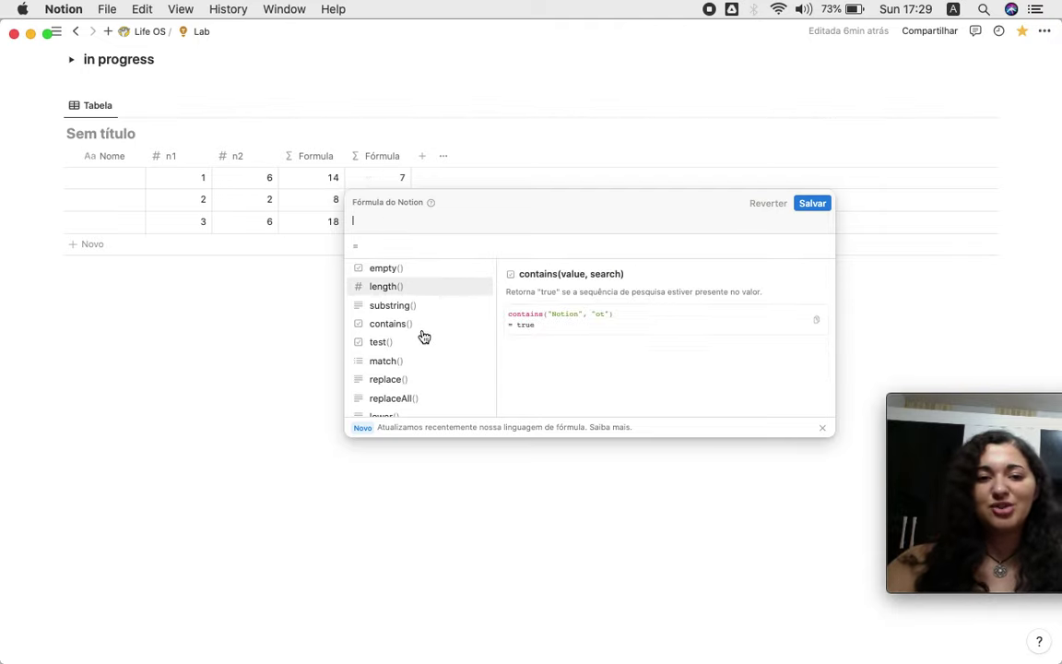
# Read the descriptions and examples of text functions such as length() and test(), and number functions such as min(), max() and ceil().
pyautogui.scroll(-3, 424, 379)
pyautogui.scroll(5, 422, 379)
pyautogui.scroll(-1, 422, 379)
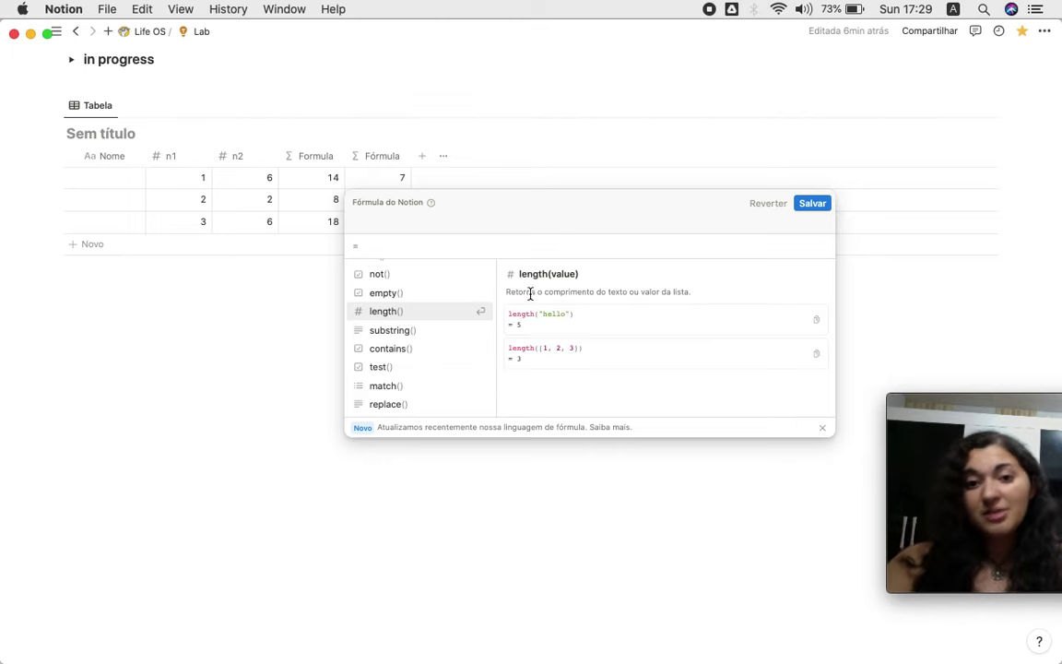
pyautogui.moveTo(545, 291); pyautogui.dragTo(676, 290)
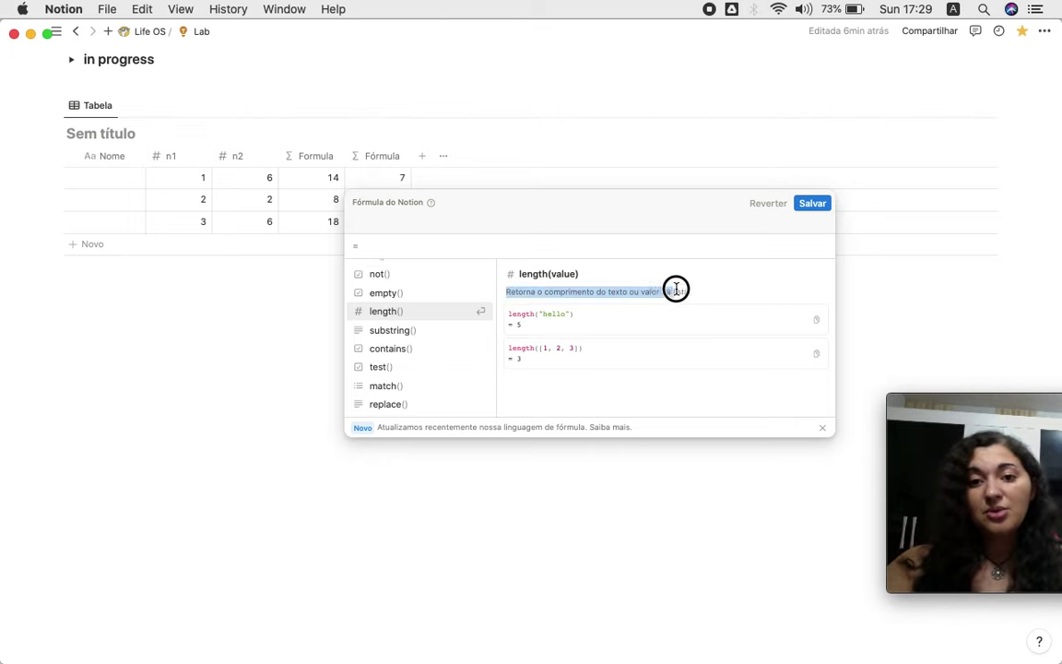
pyautogui.click(706, 287)
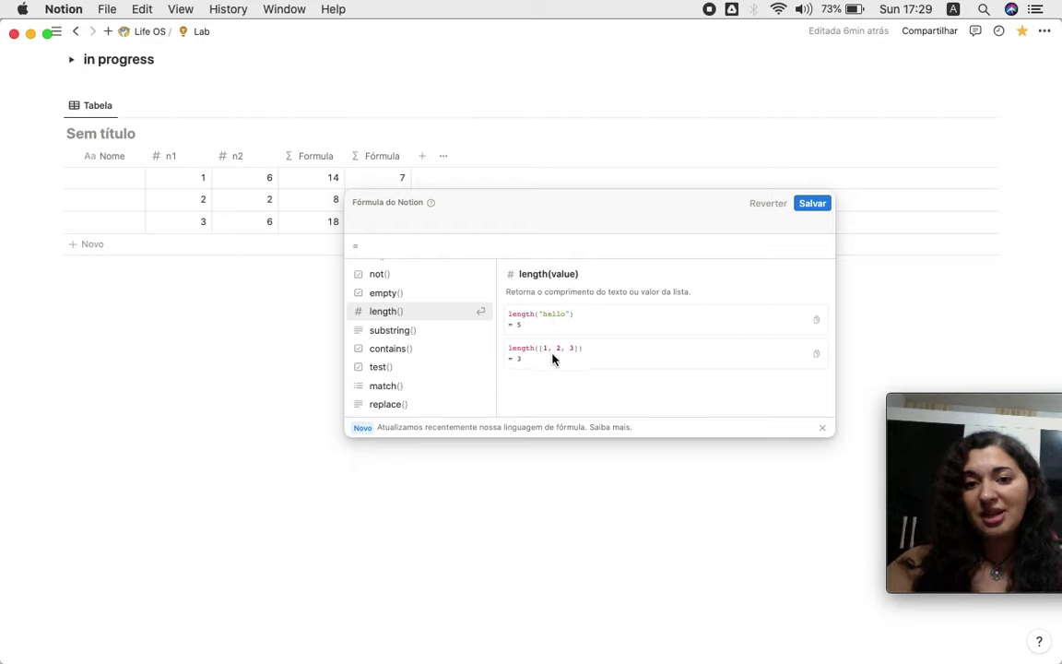
pyautogui.scroll(-15, 362, 369)
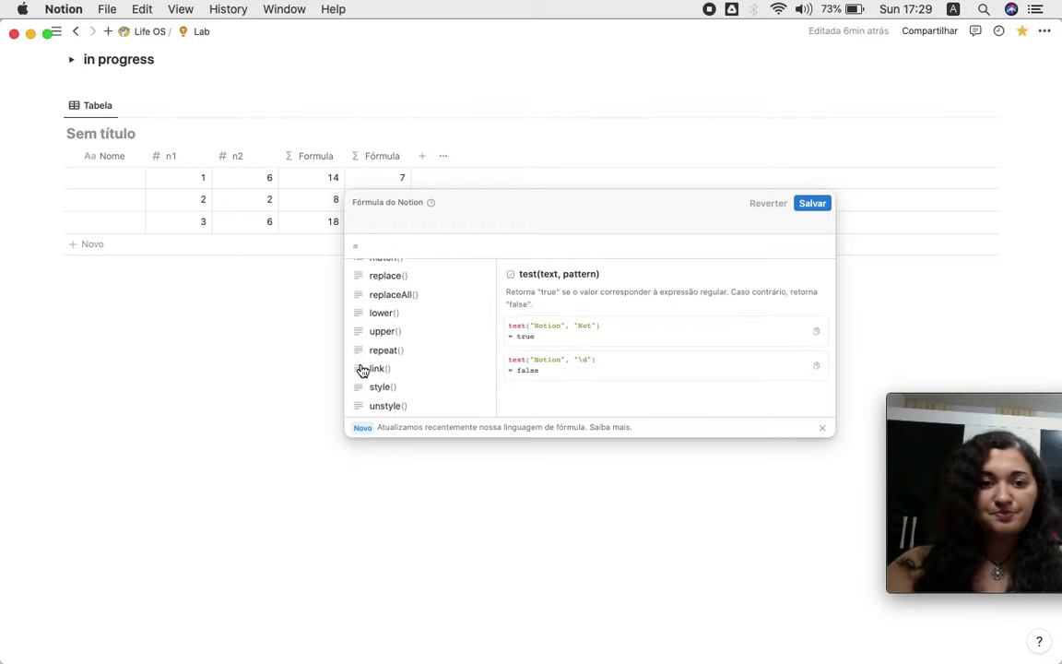
pyautogui.scroll(-5, 362, 369)
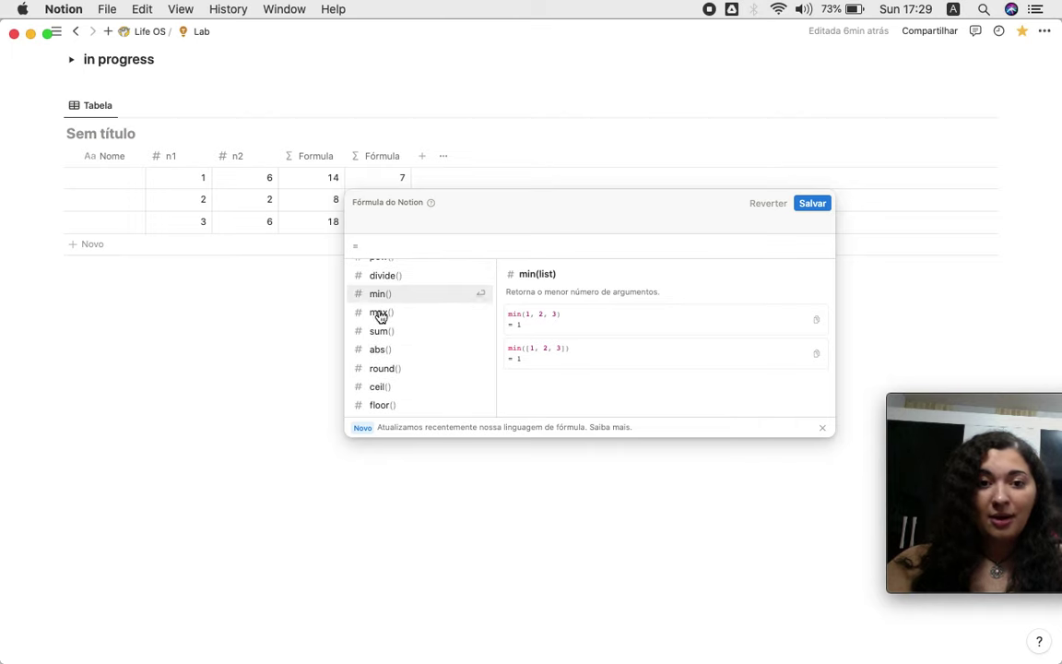
pyautogui.scroll(-5, 392, 319)
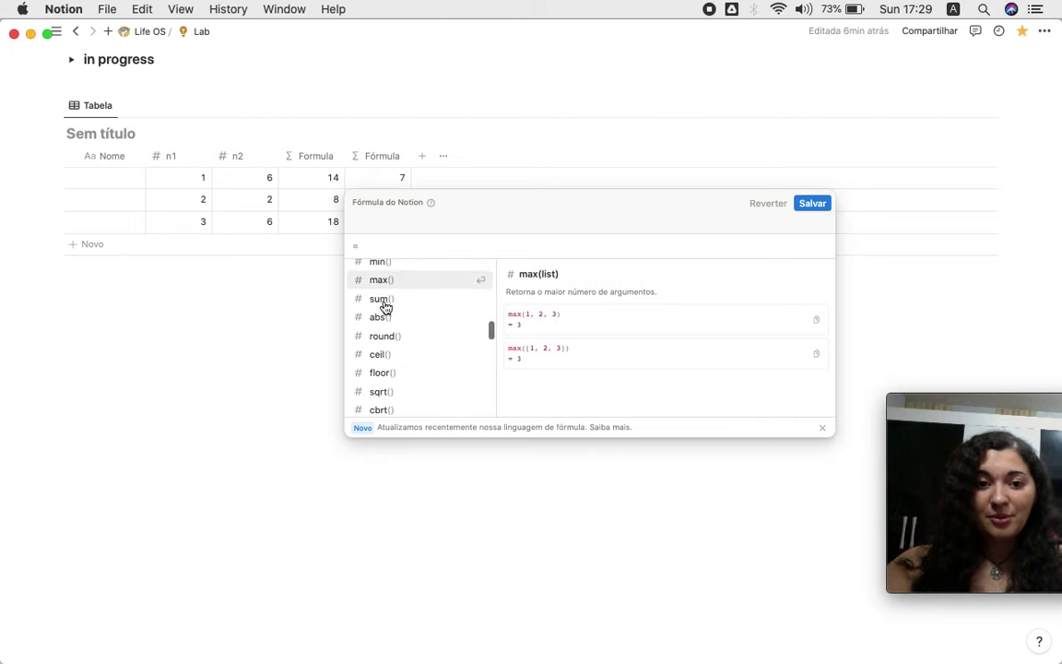
pyautogui.scroll(1, 413, 352)
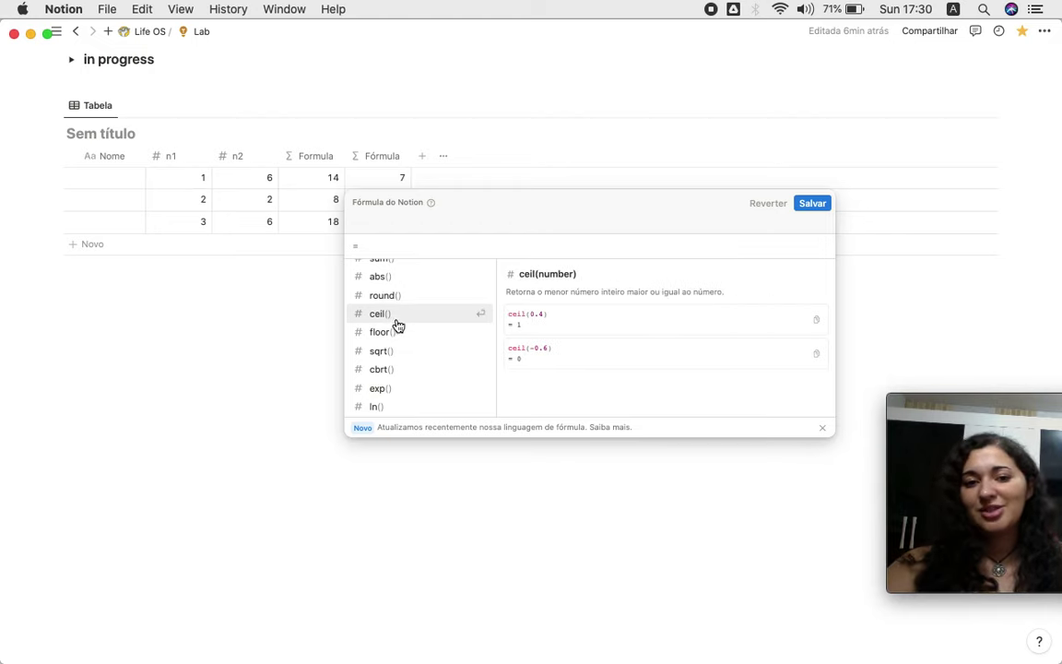
pyautogui.scroll(-3, 419, 333)
pyautogui.scroll(-5, 419, 333)
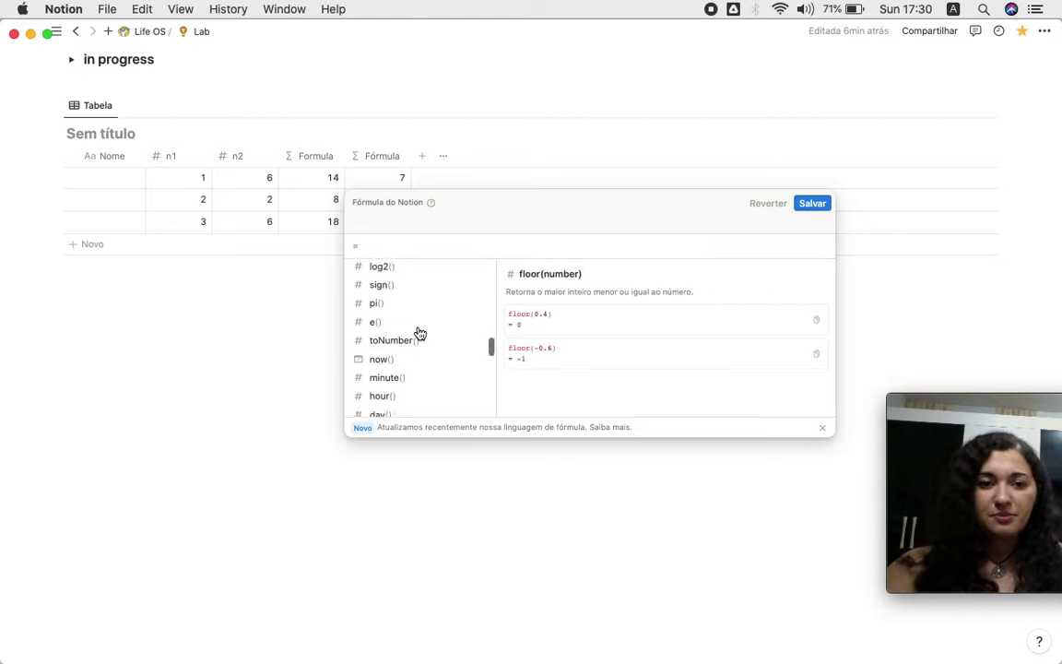
# Examine the date functions such as day(), week(), date() and dateBetween() with their examples, continuing to list functions such as join().
pyautogui.scroll(-1, 420, 333)
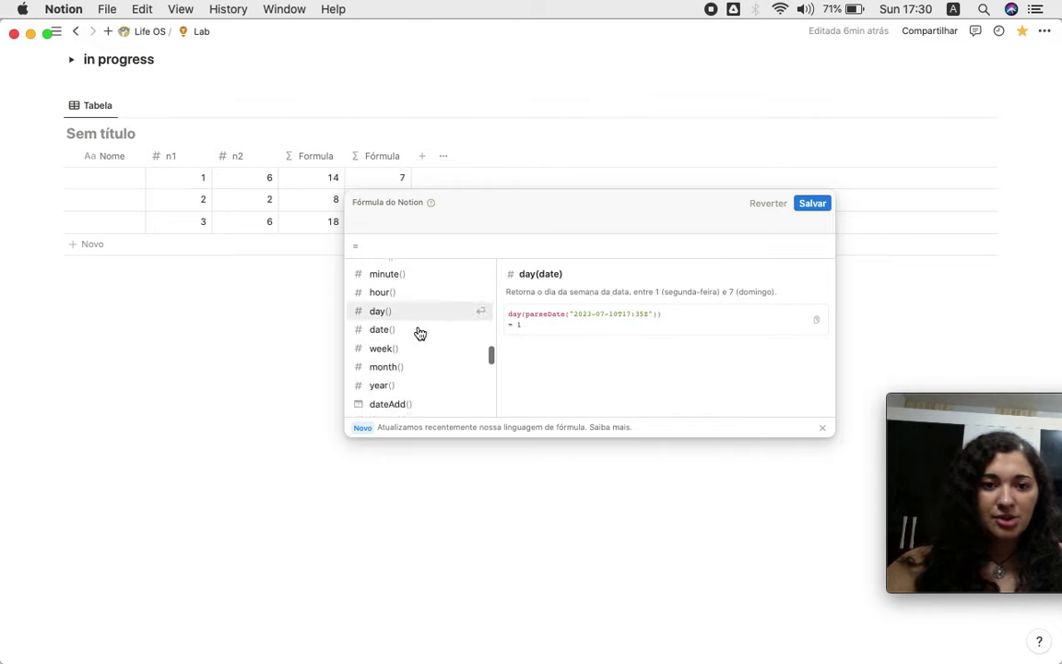
pyautogui.scroll(2, 419, 334)
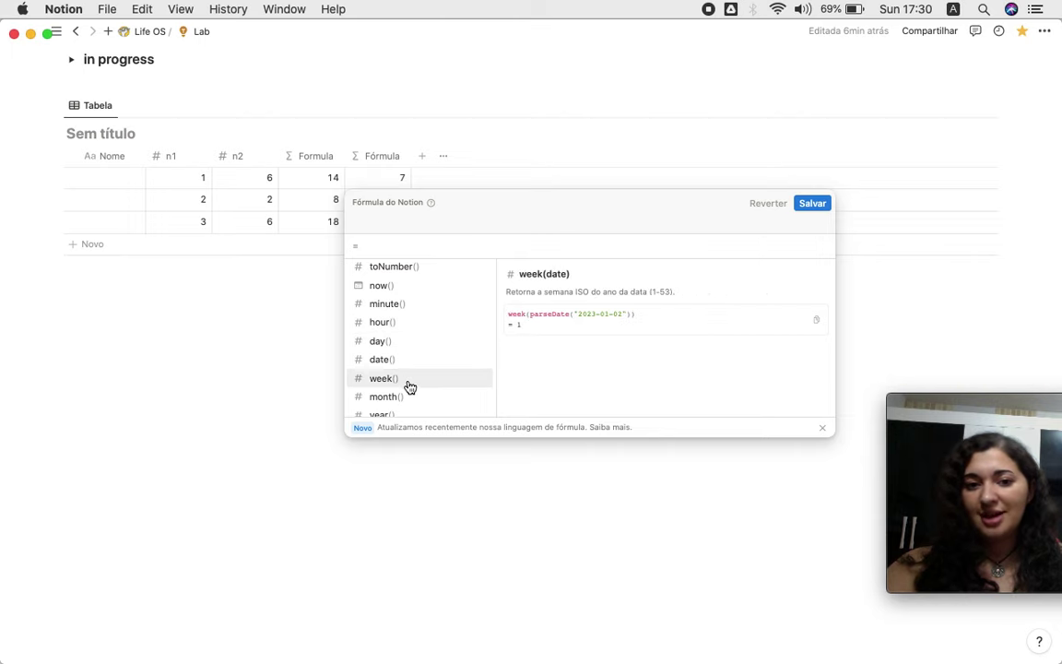
pyautogui.scroll(-2, 415, 411)
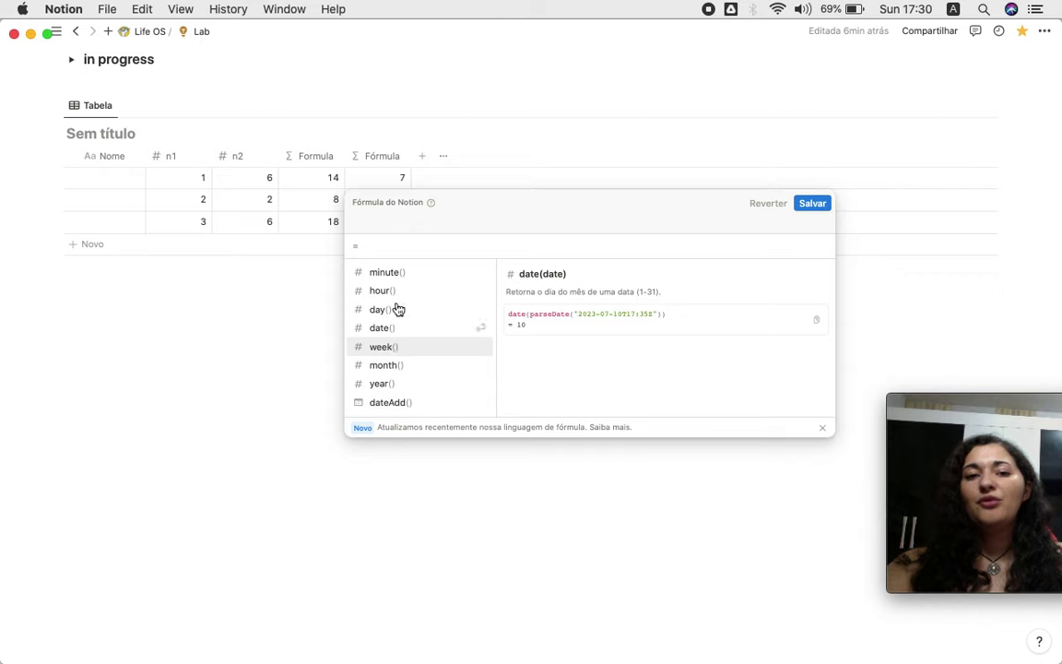
pyautogui.scroll(-3, 417, 339)
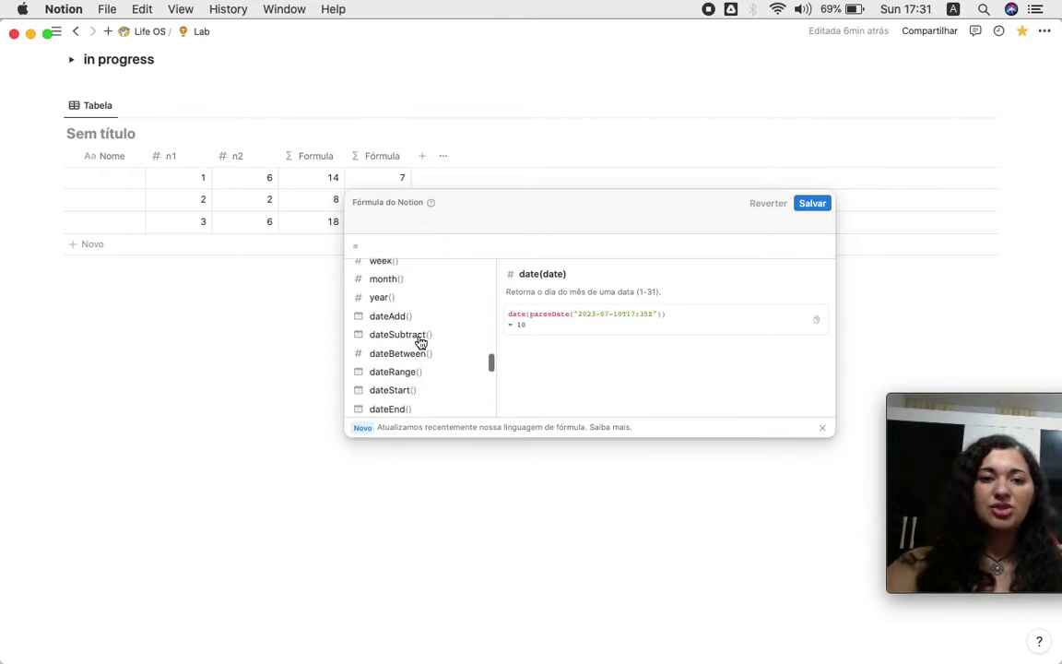
pyautogui.scroll(-2, 421, 342)
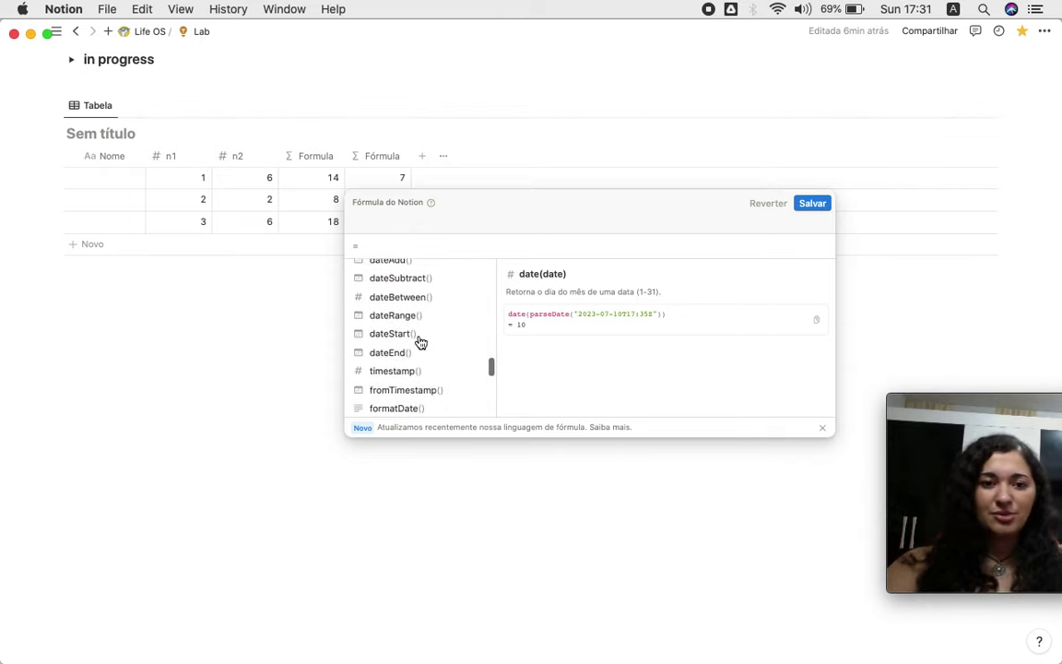
pyautogui.scroll(2, 420, 342)
pyautogui.scroll(1, 419, 343)
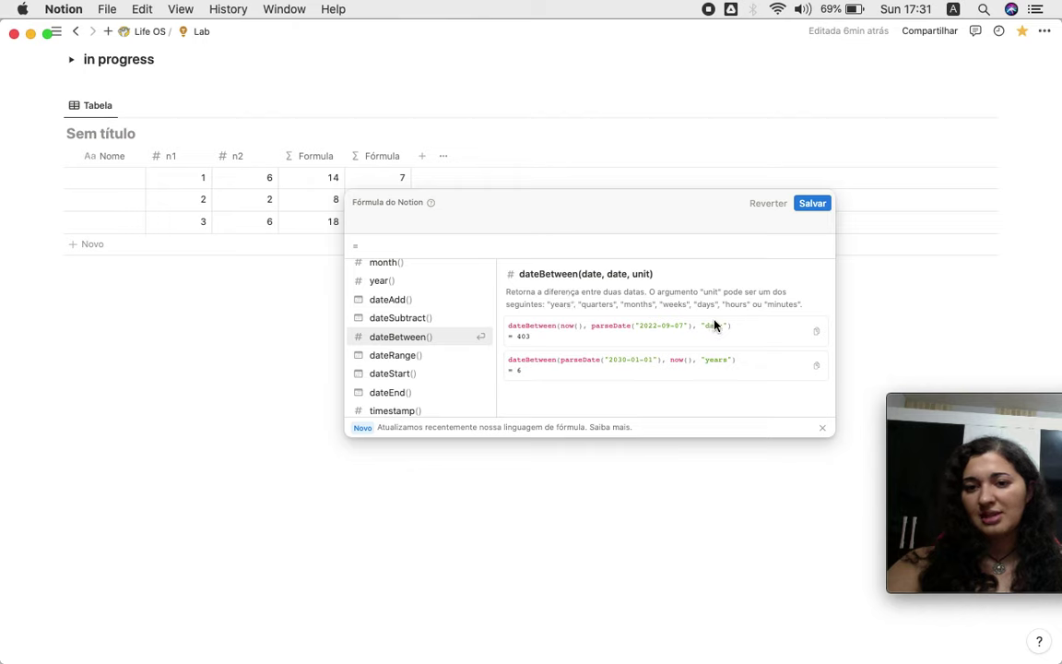
pyautogui.scroll(-5, 378, 396)
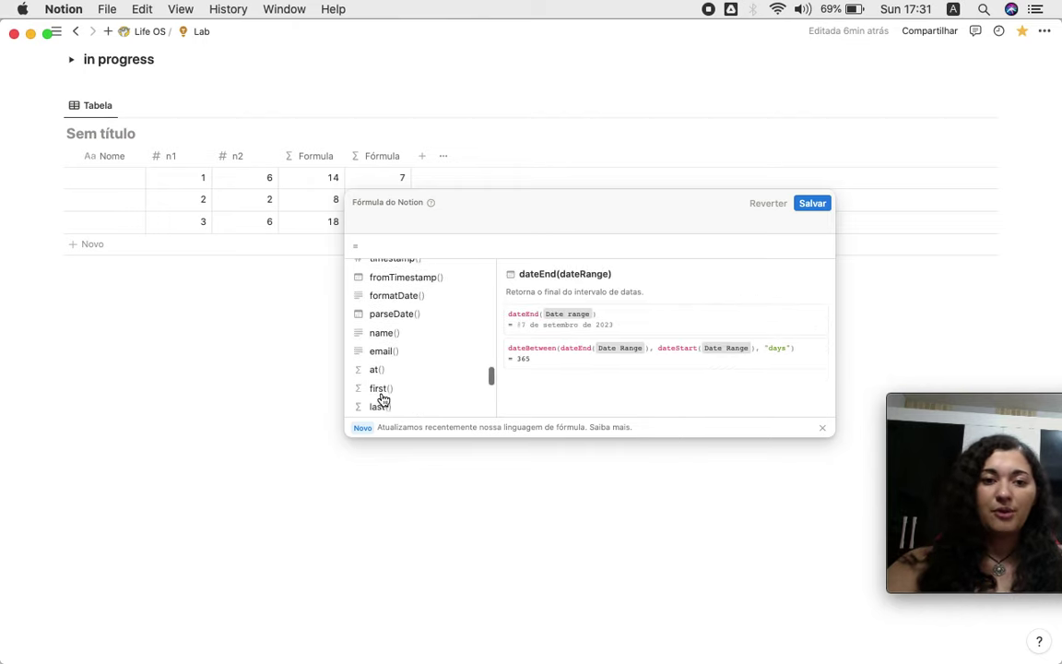
pyautogui.scroll(-6, 383, 398)
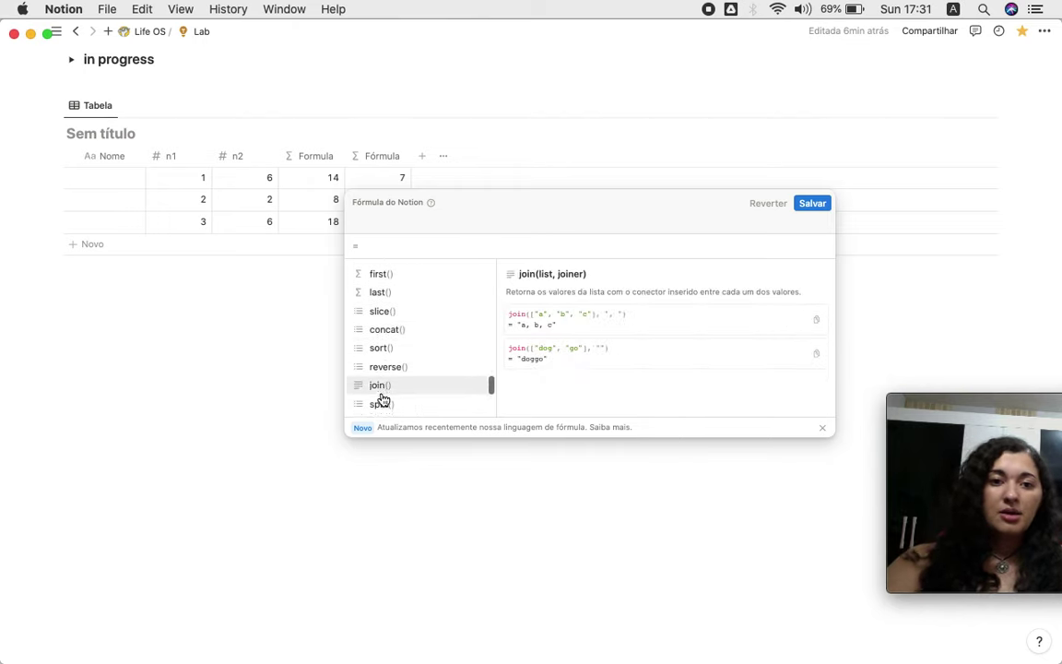